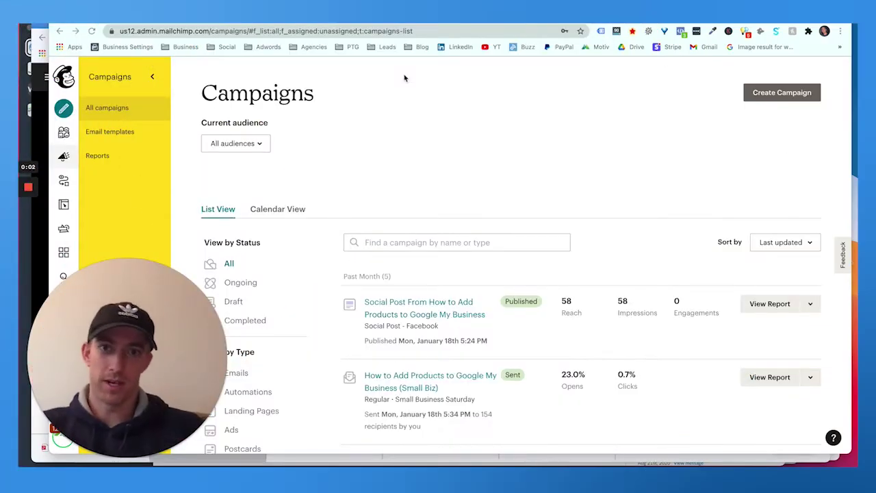
Load mailchimp.com in a new tab and scroll the Campaigns list of Google My Business sends.
scroll(430, 111, "down", 5)
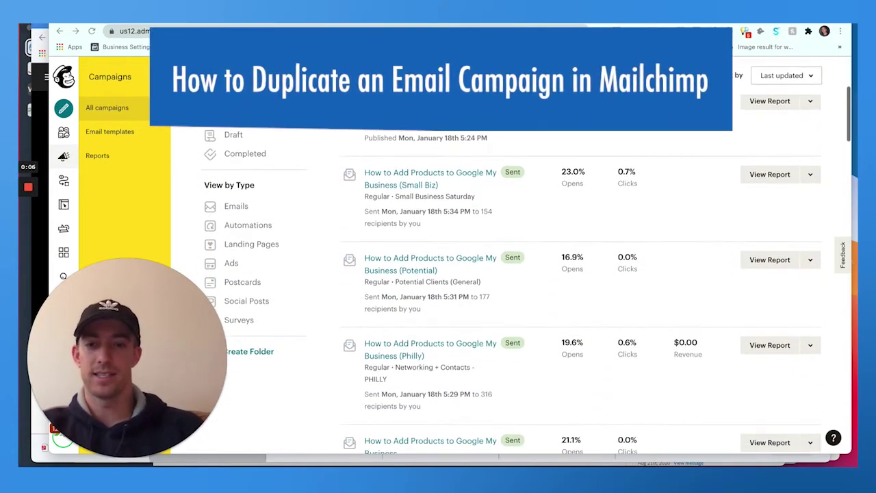
scroll(493, 274, "up", 5)
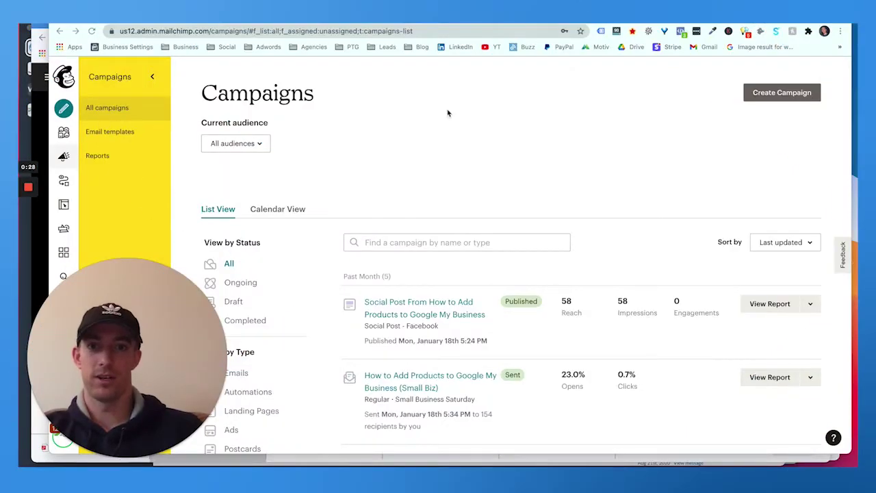
scroll(448, 113, "down", 1)
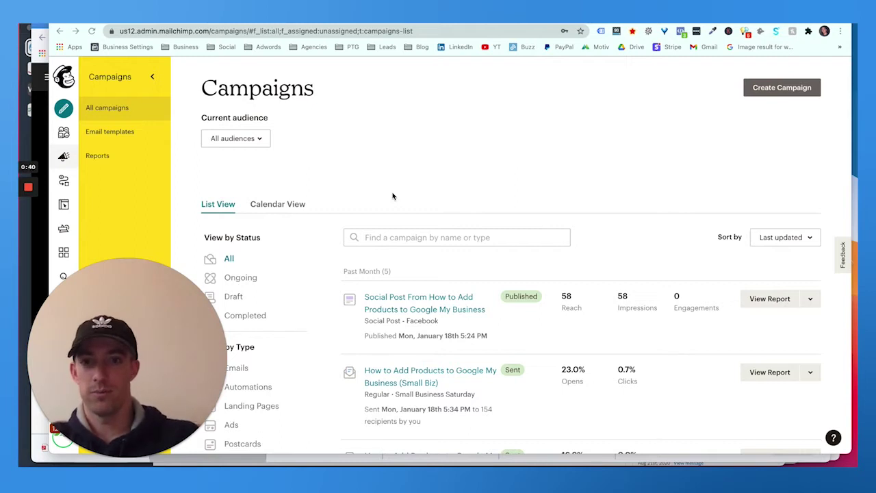
key("super+t")
type("mailx")
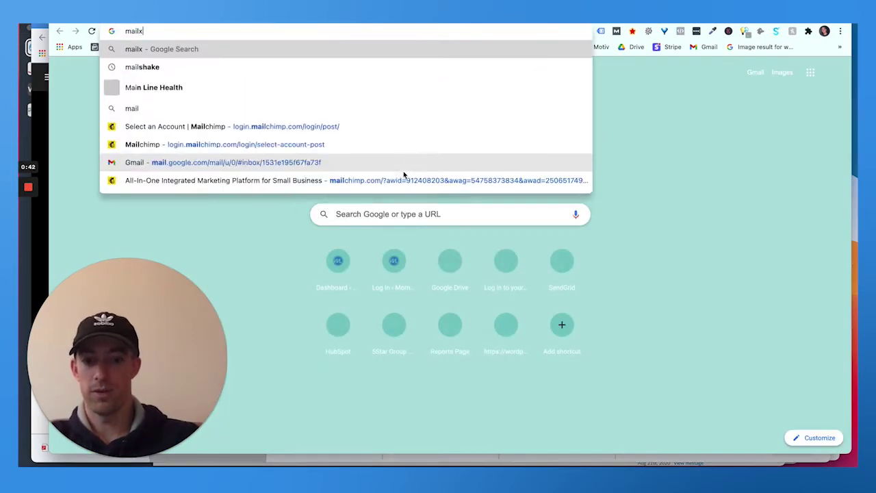
key("BackSpace")
type("ch")
key("Return")
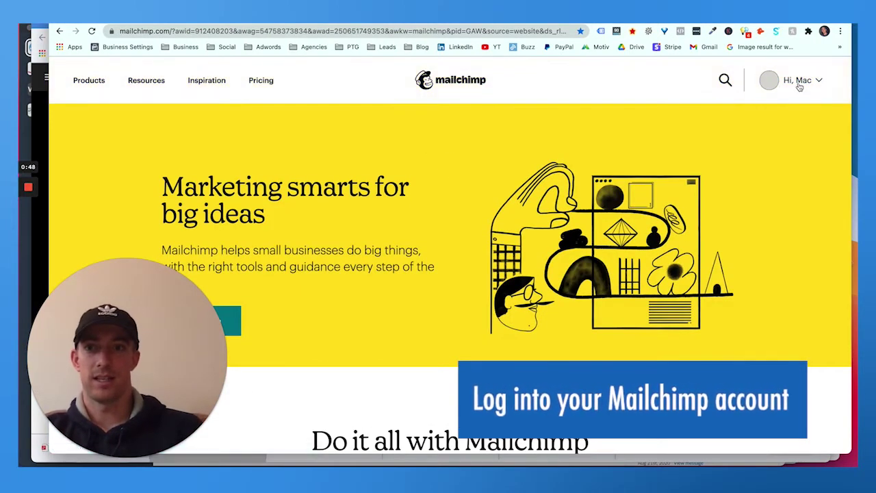
mouse_move(799, 85)
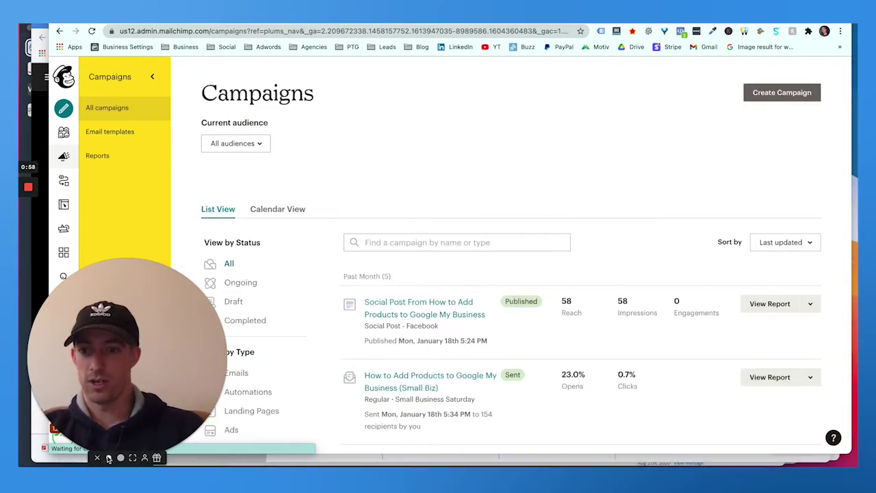
scroll(431, 274, "down", 3)
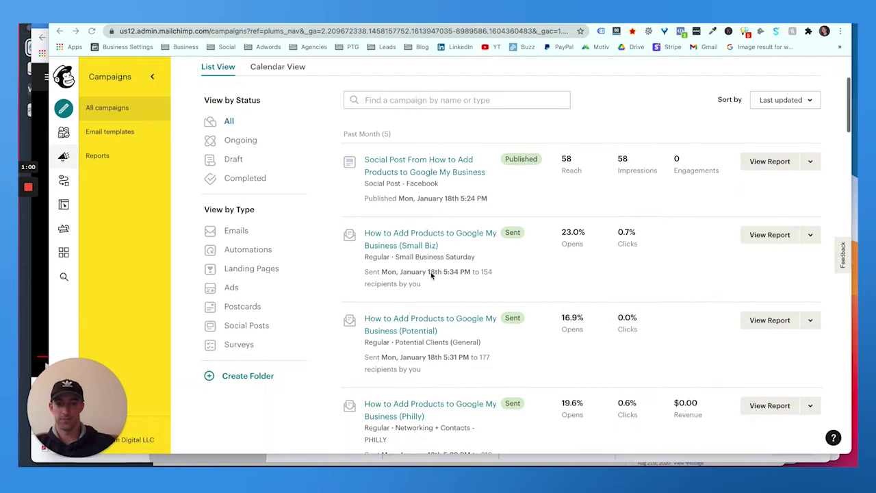
scroll(411, 260, "down", 2)
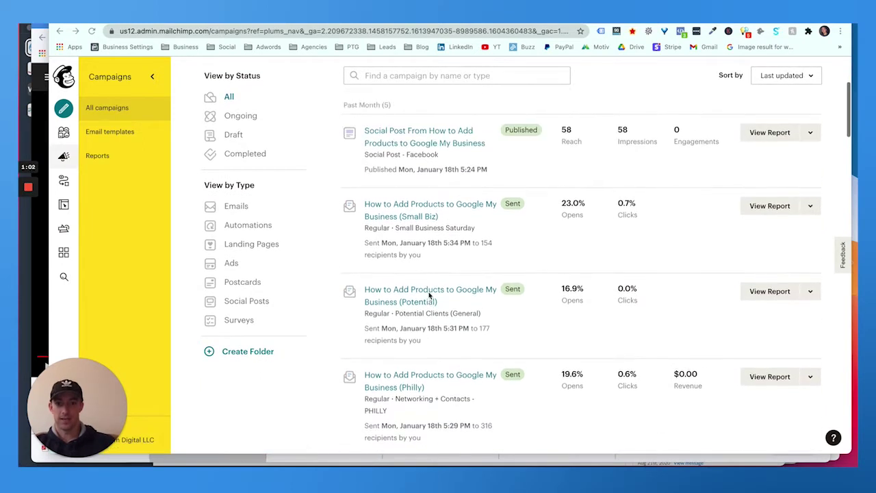
scroll(429, 295, "down", 1)
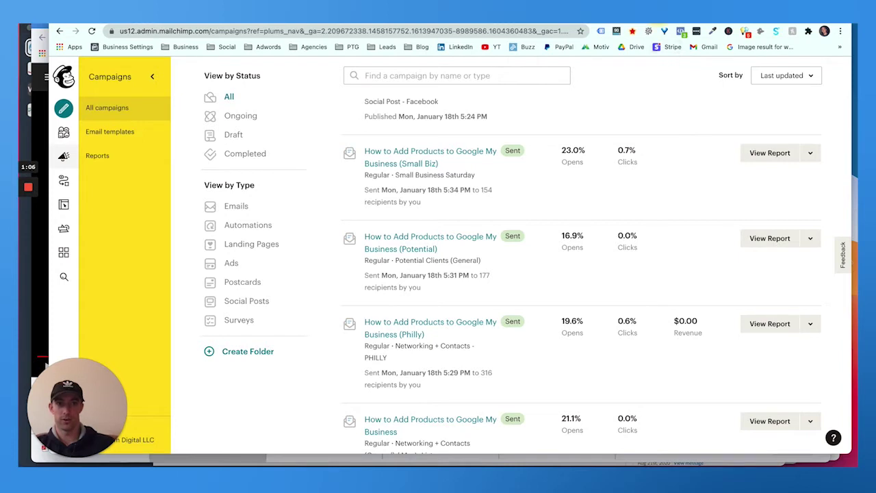
On needmomentum.com, open the Free Google My Business Management Training 2021 post from the Momentum Monday blog.
key("ctrl+Tab")
mouse_move(566, 92)
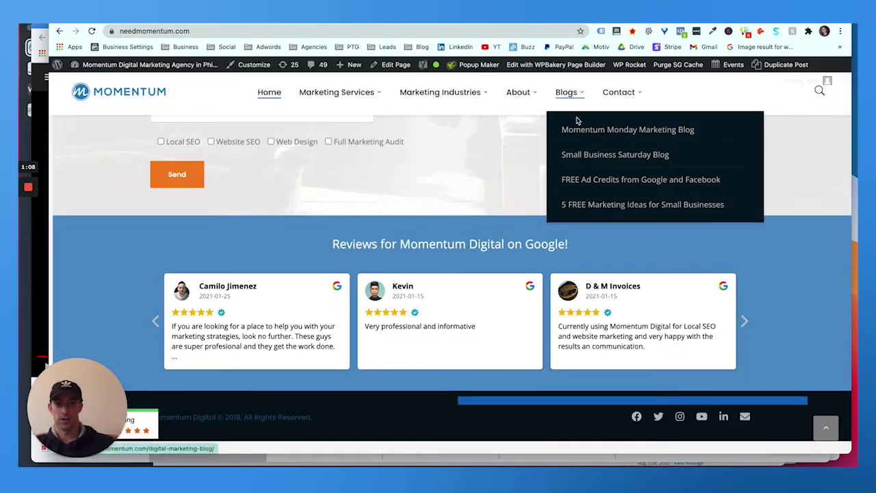
left_click(577, 127)
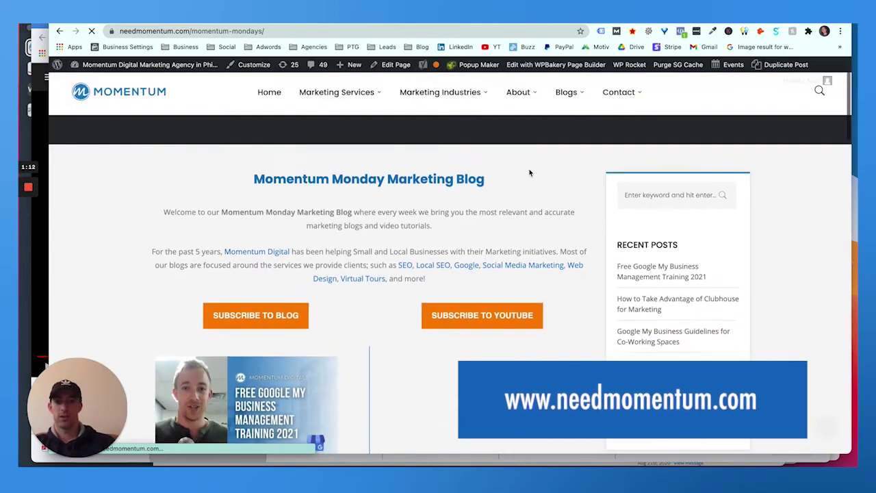
scroll(529, 172, "down", 5)
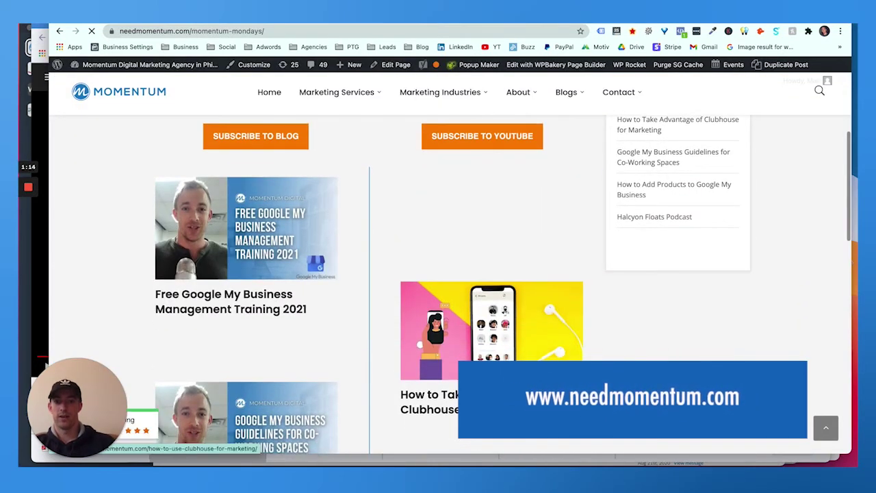
left_click(270, 313)
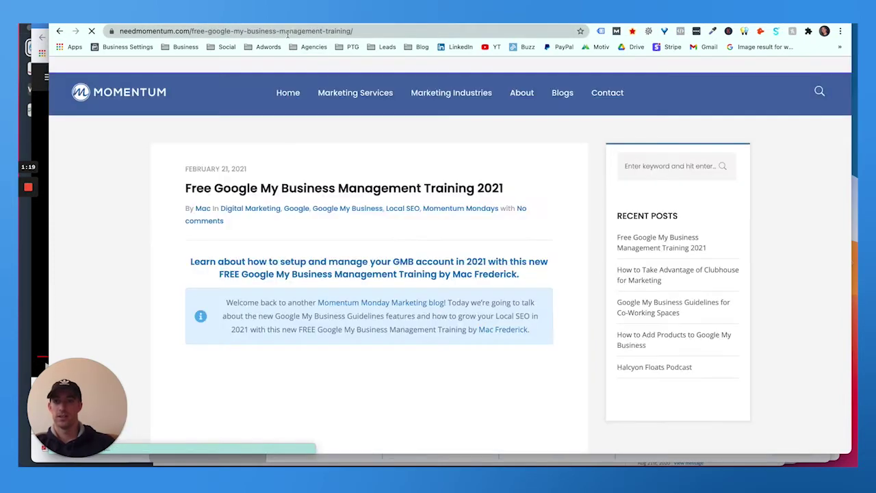
Select the post's web address and return to the Mailchimp Campaigns list.
left_click(287, 31)
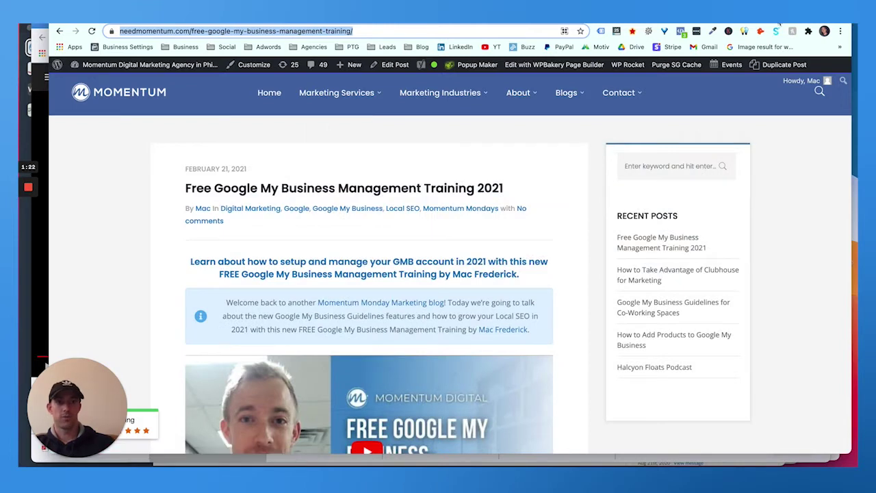
key("ctrl+Tab")
scroll(707, 172, "up", 2)
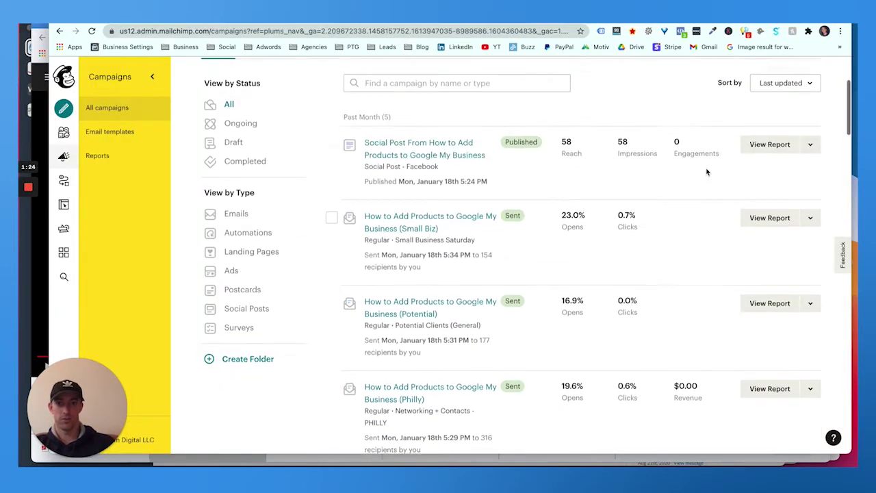
Replicate the Small Biz campaign as a (copy 01) draft and select the blog post's title.
left_click(812, 218)
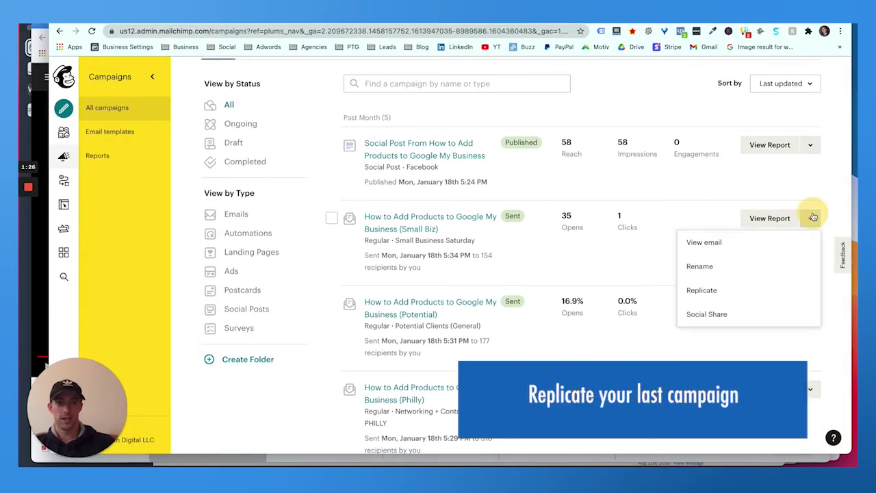
left_click(693, 290)
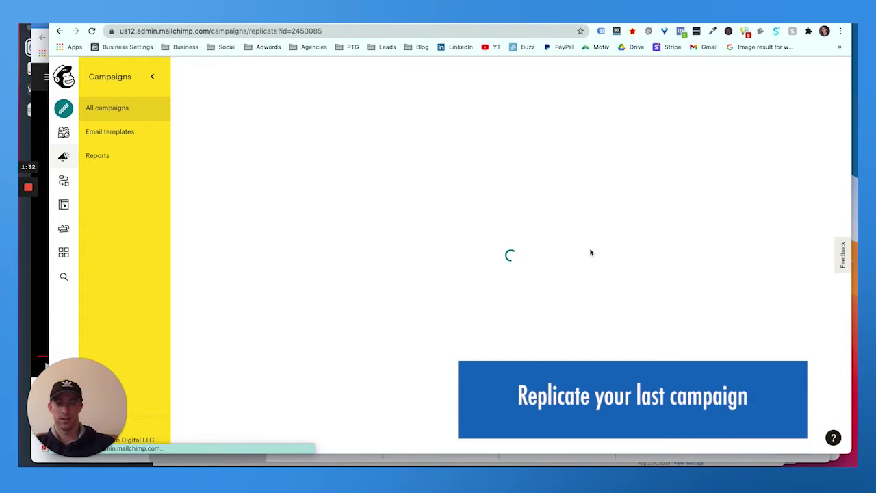
key("ctrl+Tab")
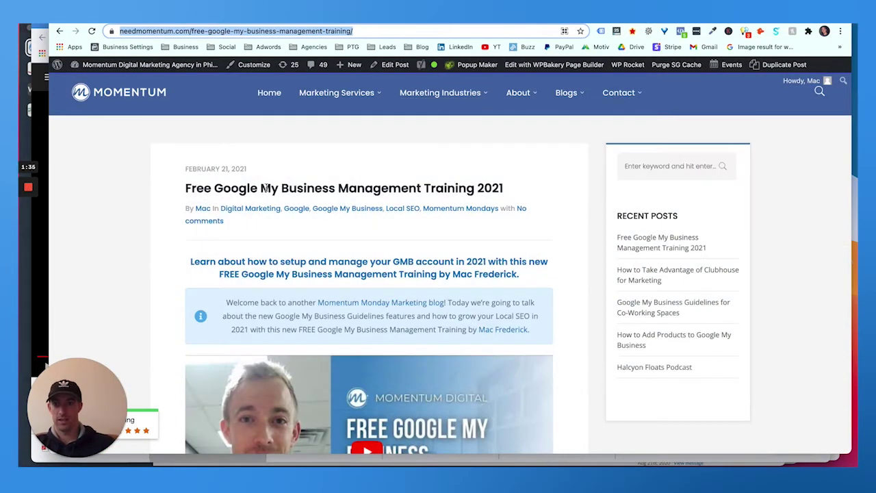
triple_click(265, 188)
key("ctrl+c")
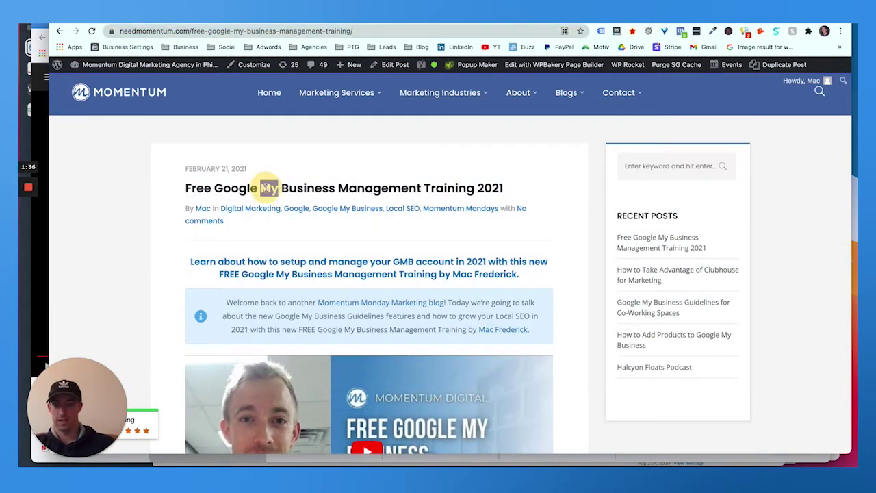
key("ctrl+shift+Tab")
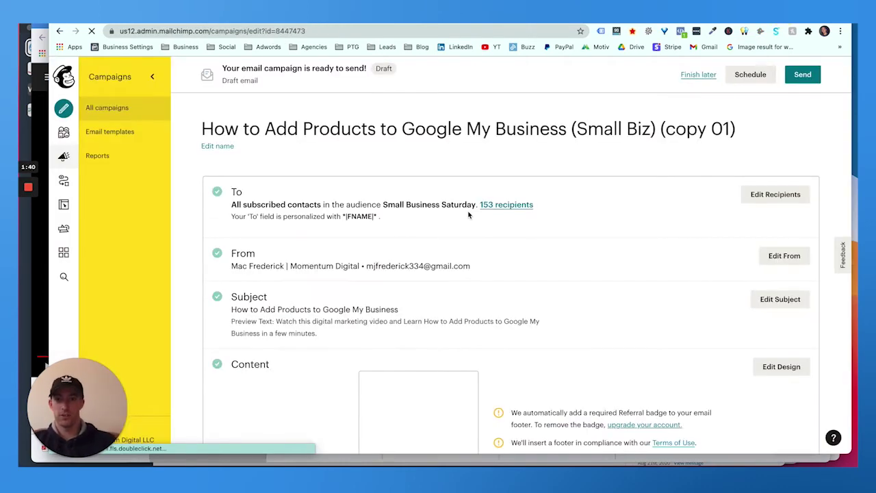
Rename the draft 'Free Google My Business Management Training', dropping ' 2021' from the pasted title.
left_click(228, 147)
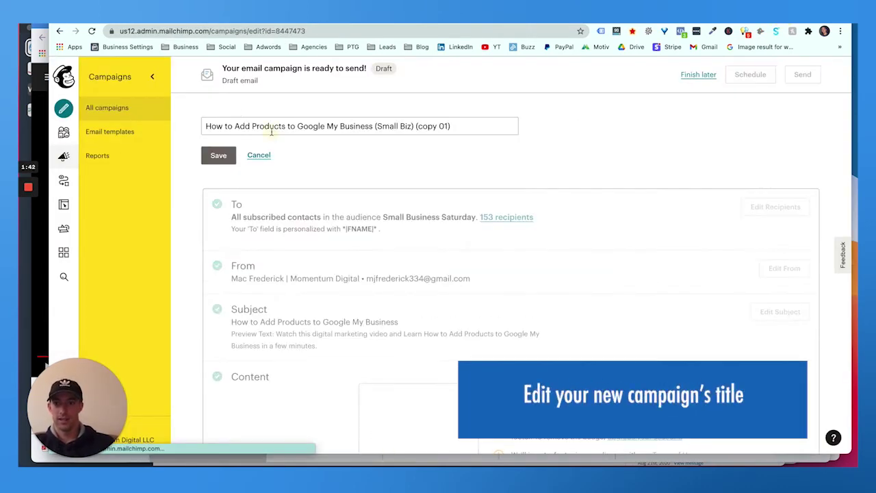
key("ctrl+v")
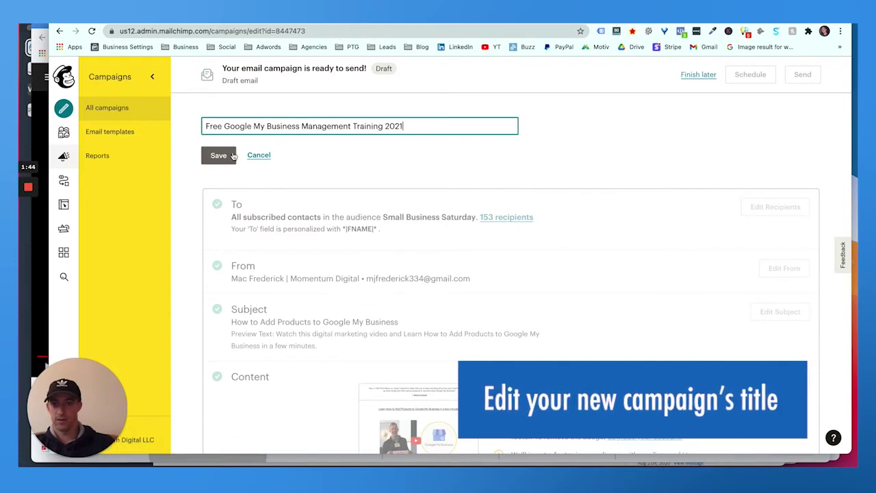
key("BackSpace")
key("BackSpace")
key("BackSpace")
key("BackSpace")
key("BackSpace")
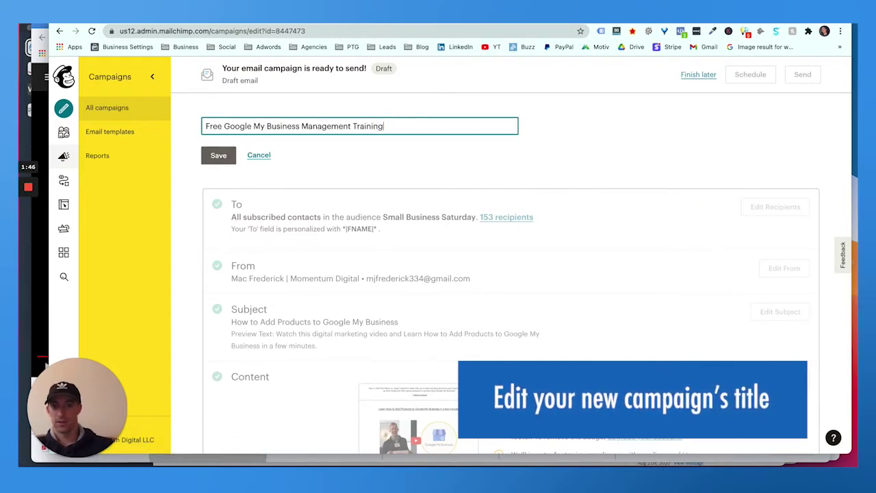
left_click(221, 158)
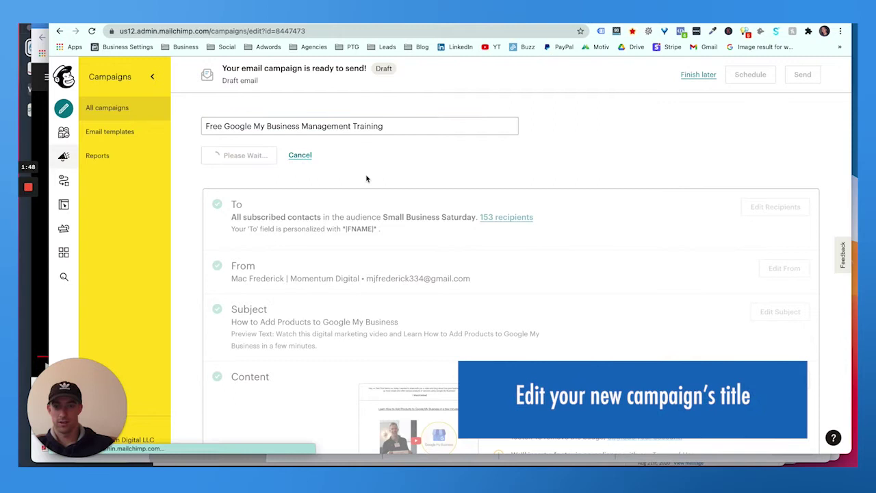
Personalize the To field with the *|FNAME|* merge tag, save recipients, and review the From details.
left_click(758, 196)
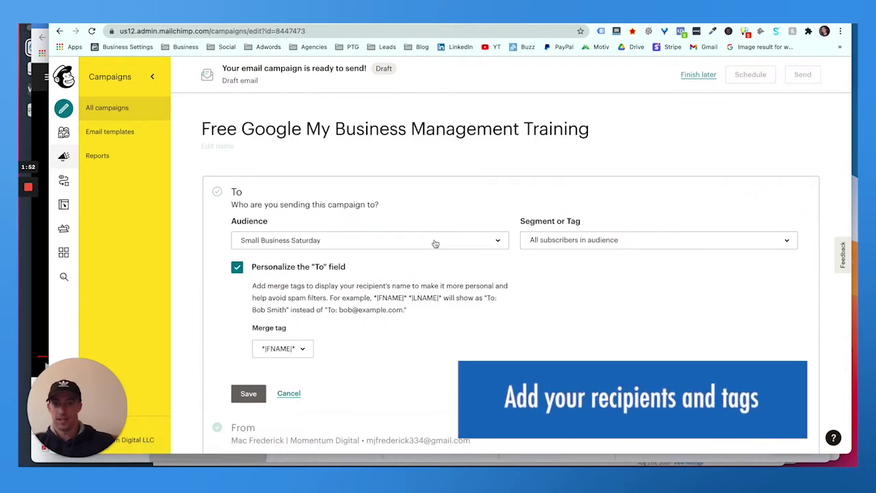
left_click(287, 350)
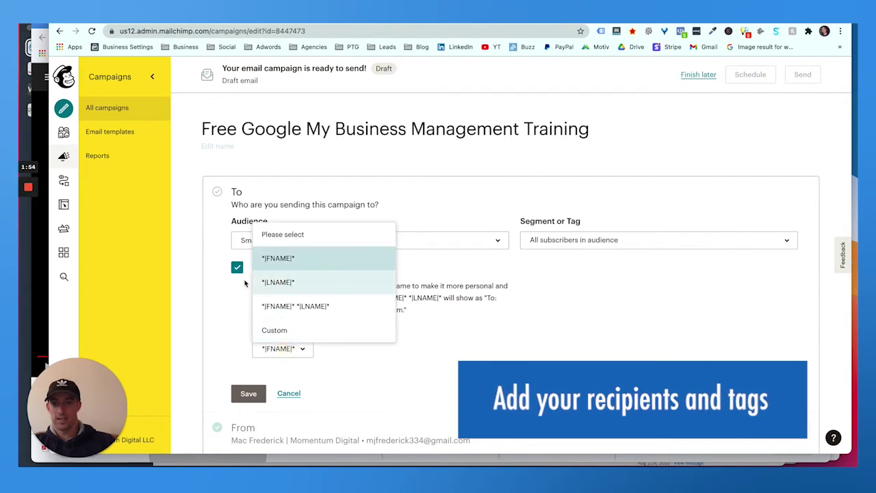
left_click(236, 269)
left_click(236, 269)
left_click(237, 271)
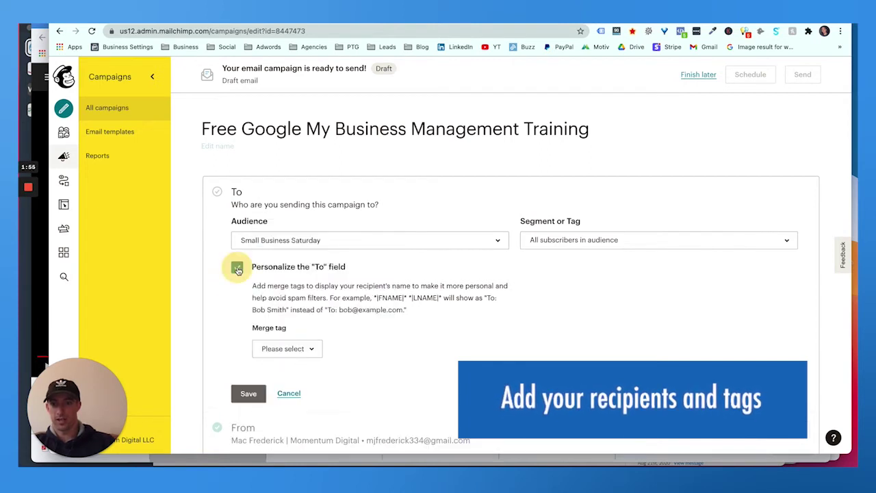
left_click(287, 348)
left_click(304, 259)
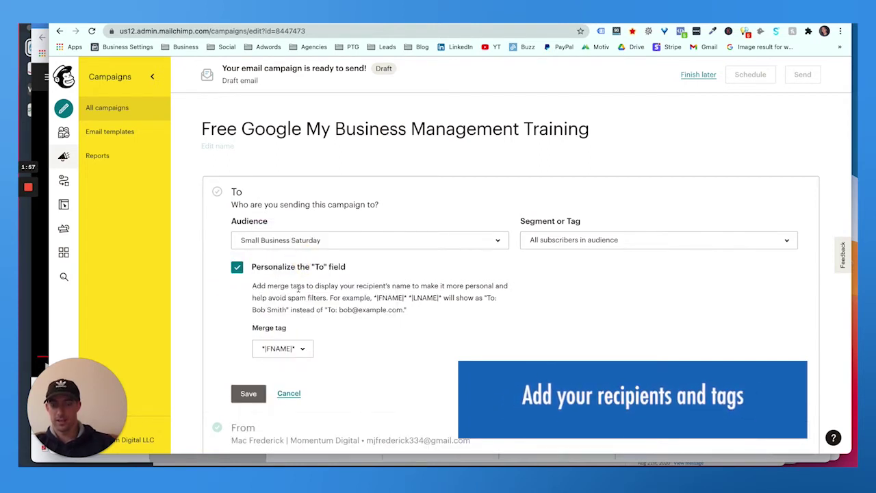
left_click(250, 393)
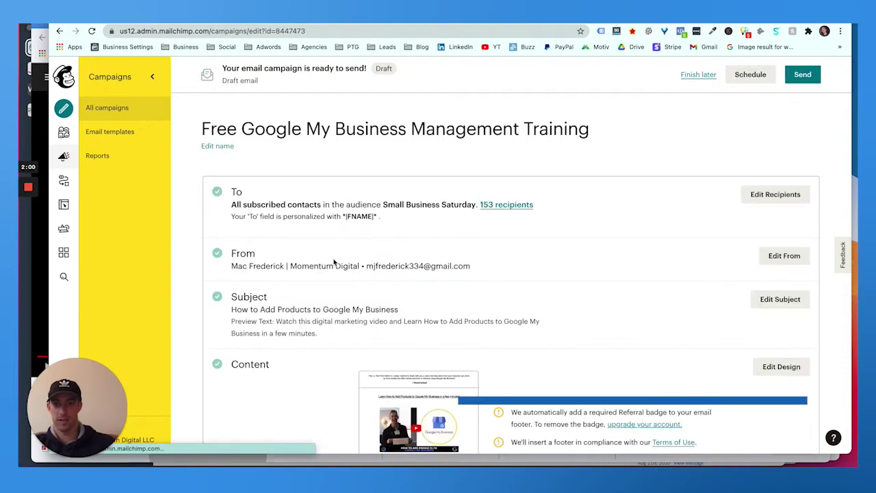
scroll(410, 257, "down", 1)
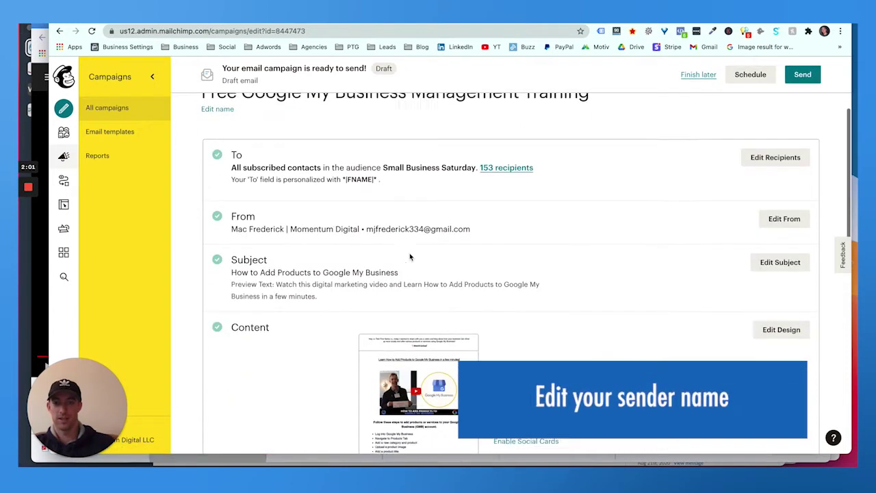
left_click(782, 209)
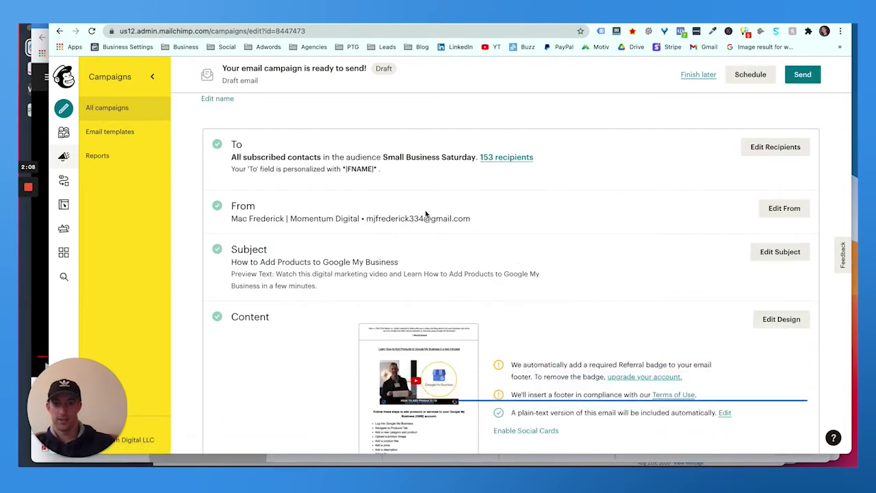
Change the subject line to 'Free Google My Business Management (Local SEO) Training in 2021'.
left_click(779, 252)
triple_click(380, 312)
key("ctrl+v")
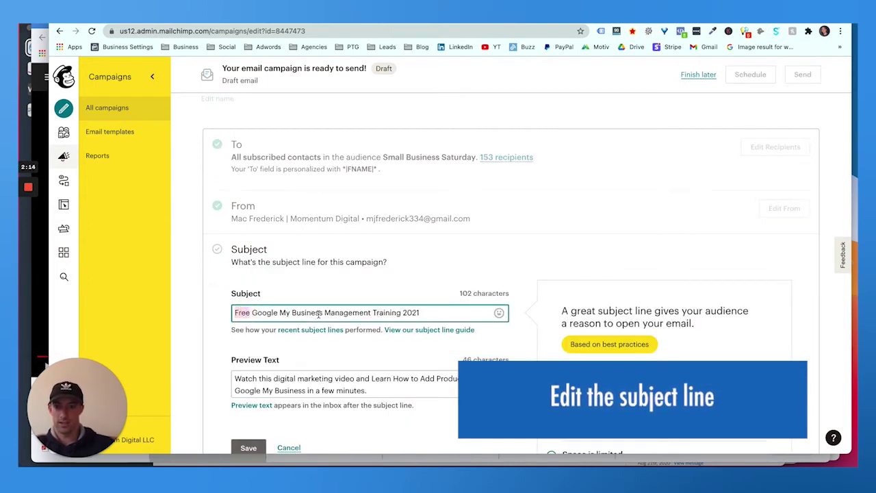
left_click(403, 313)
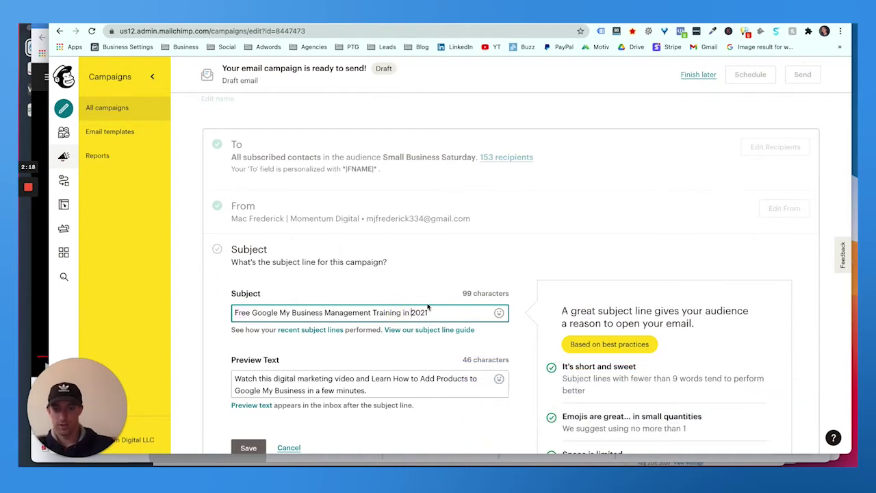
scroll(344, 306, "down", 1)
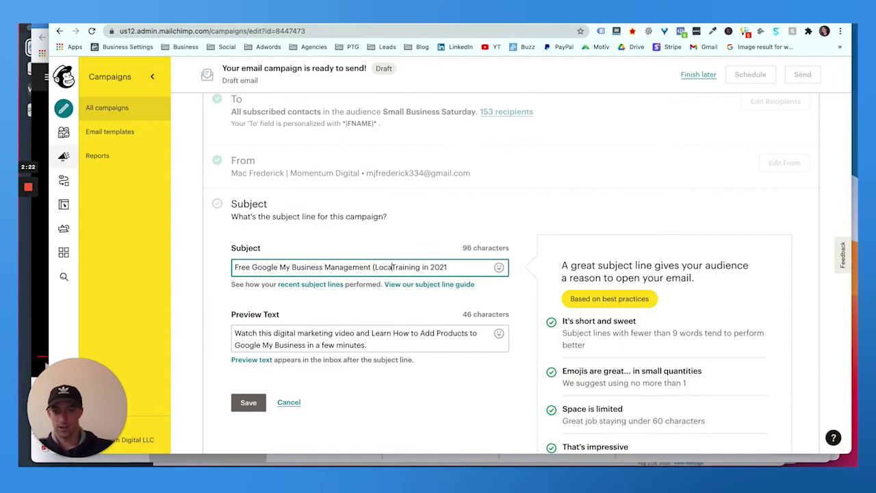
type("O)")
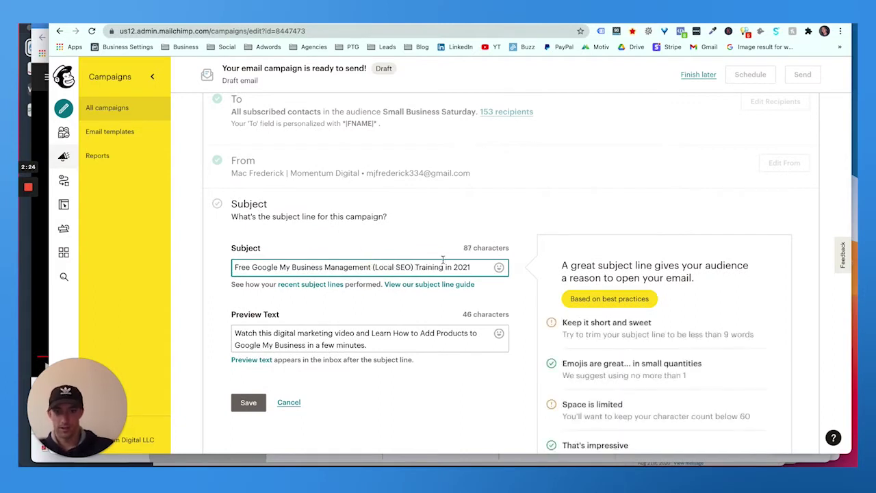
scroll(411, 305, "down", 1)
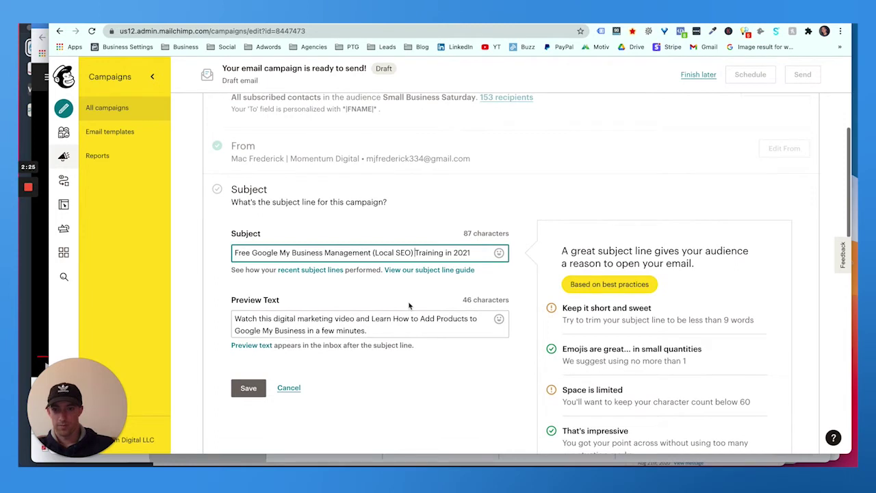
Replace the end of the preview text with 'Managee & Optimize Y' wording.
left_click(341, 327)
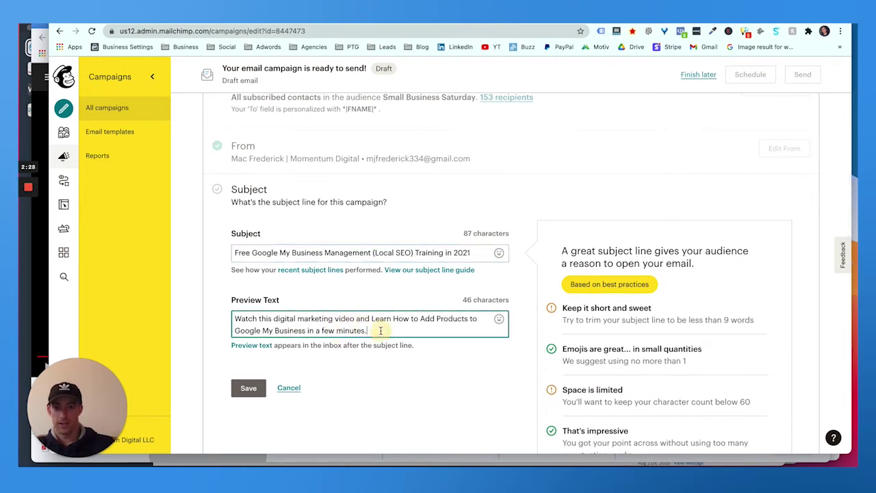
left_click_drag(404, 325, 422, 319)
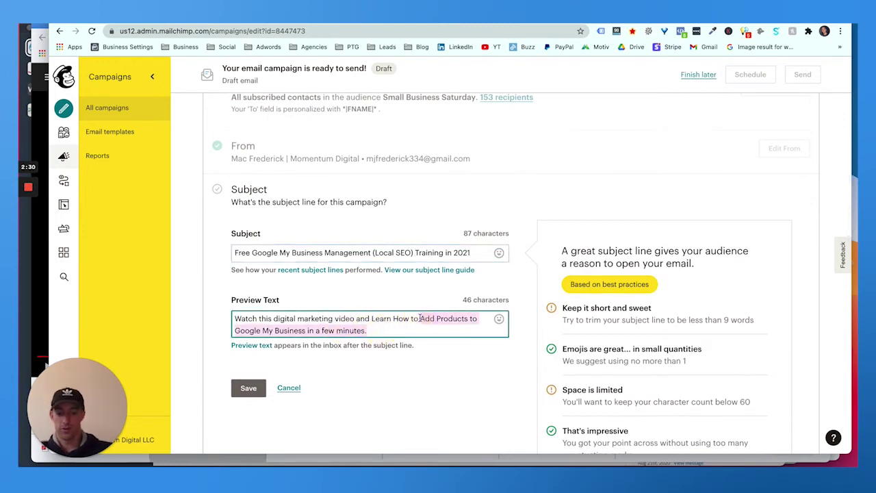
type("Manage")
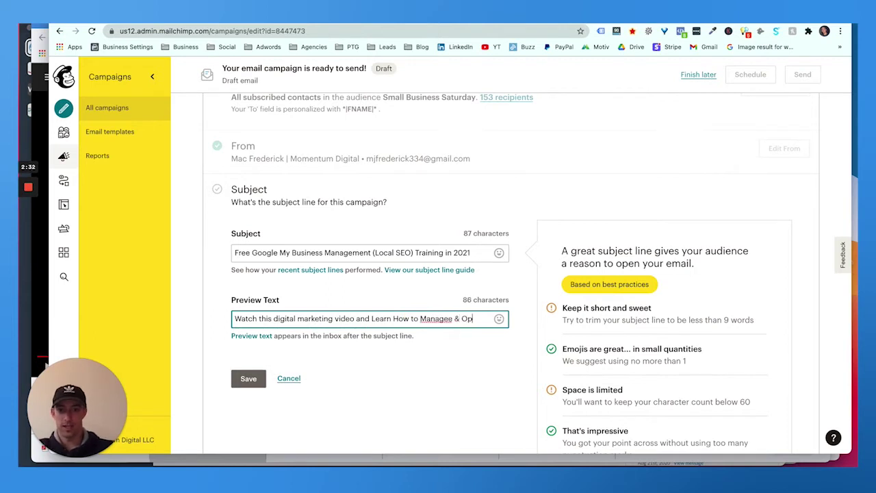
type("e & Optimize Your Google My Business Account for Local SEO.")
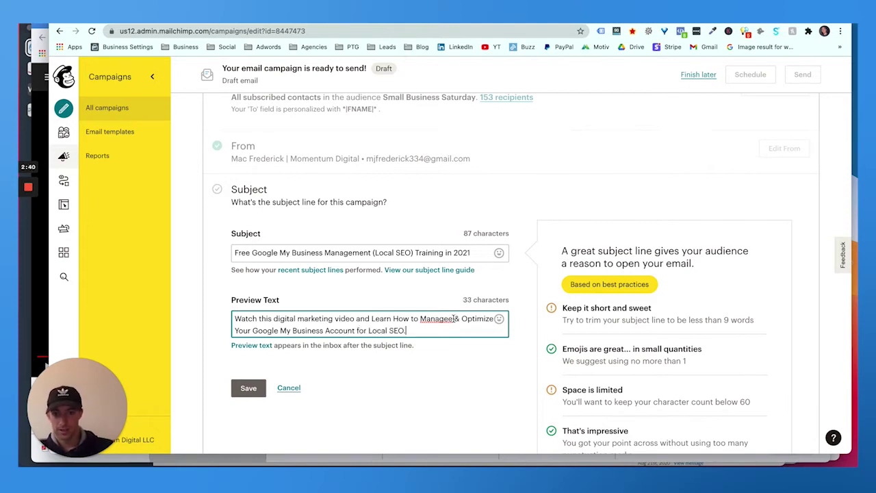
Save the new subject and preview text, then open Edit Design for the email content.
scroll(427, 344, "down", 3)
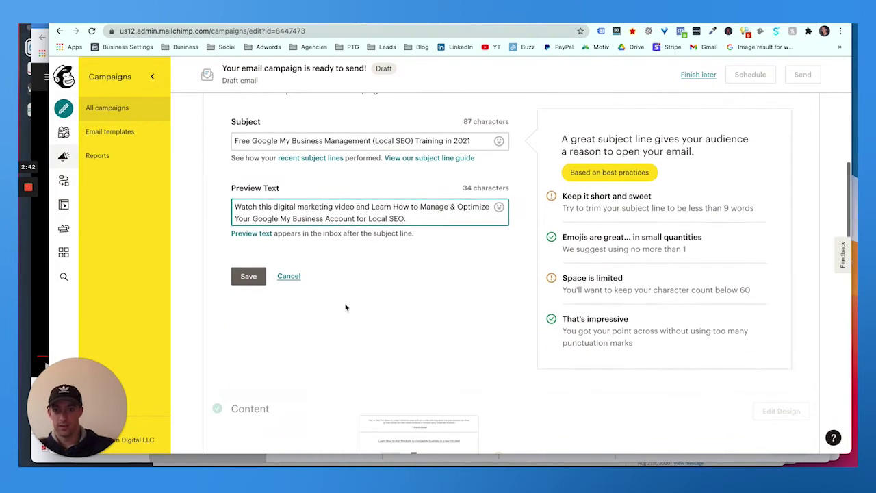
left_click(248, 277)
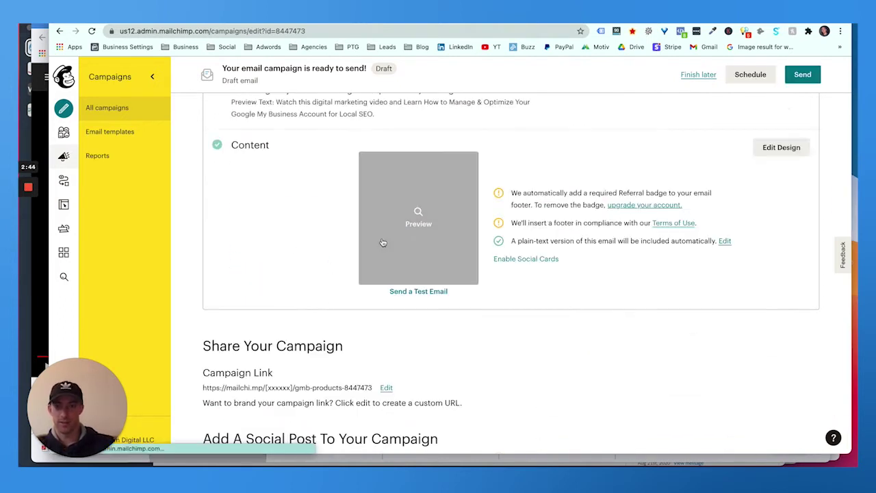
scroll(586, 189, "up", 2)
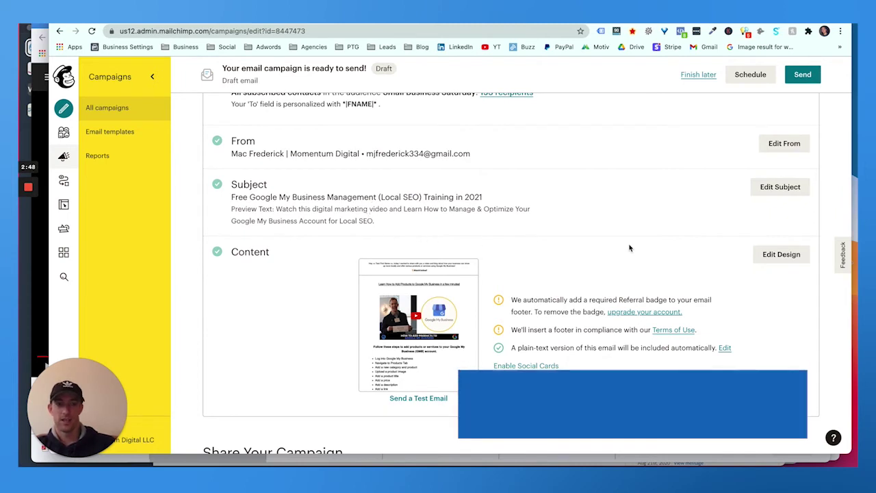
left_click(781, 255)
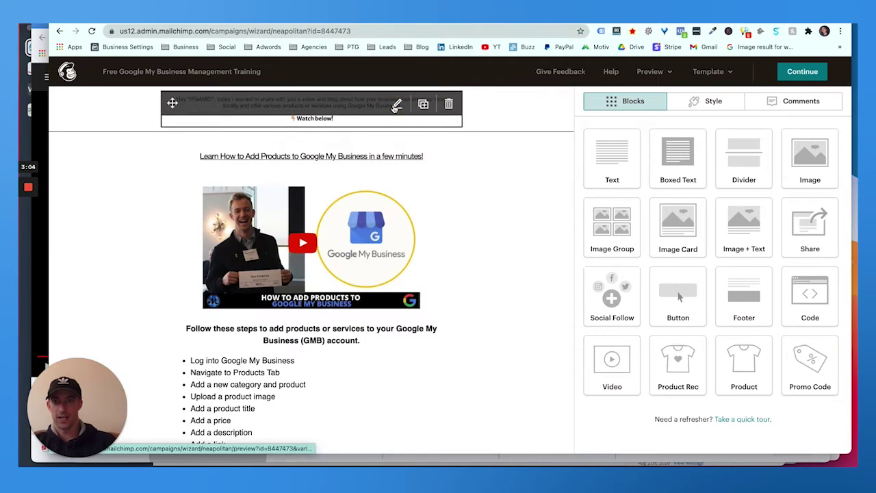
Edit the opening text and heading blocks for Local SEO training, including the heading's link.
left_click(396, 105)
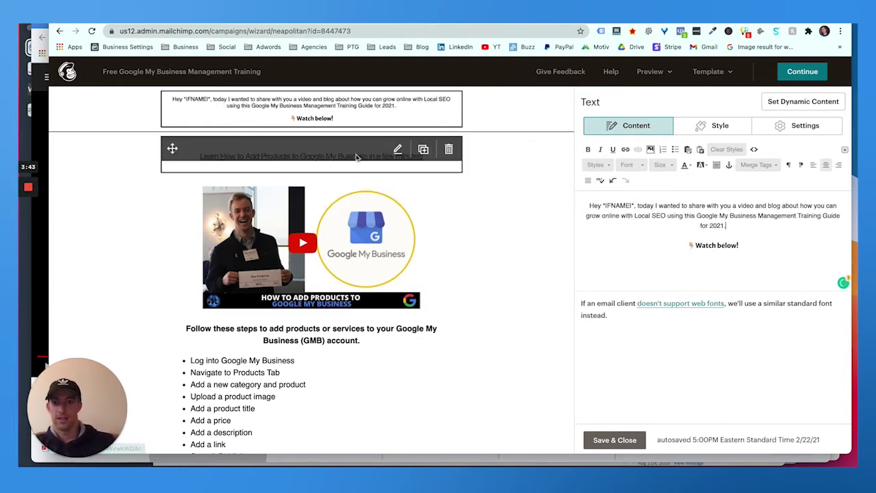
left_click(397, 152)
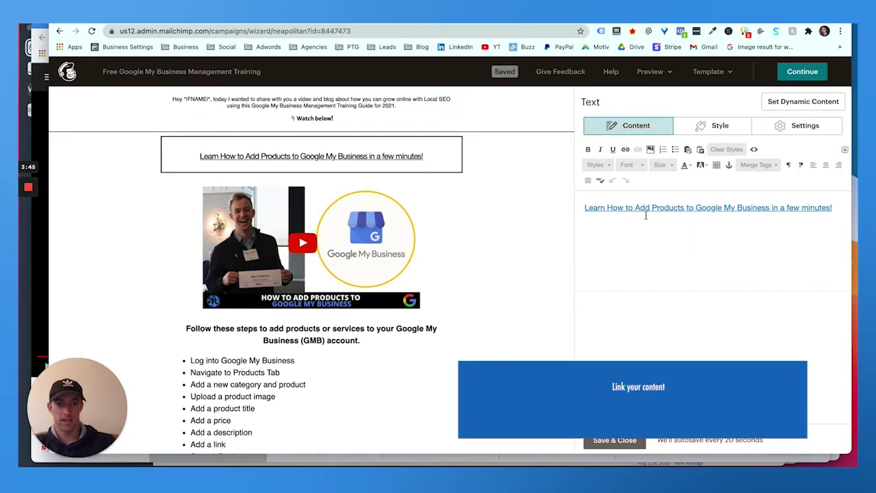
double_click(829, 207)
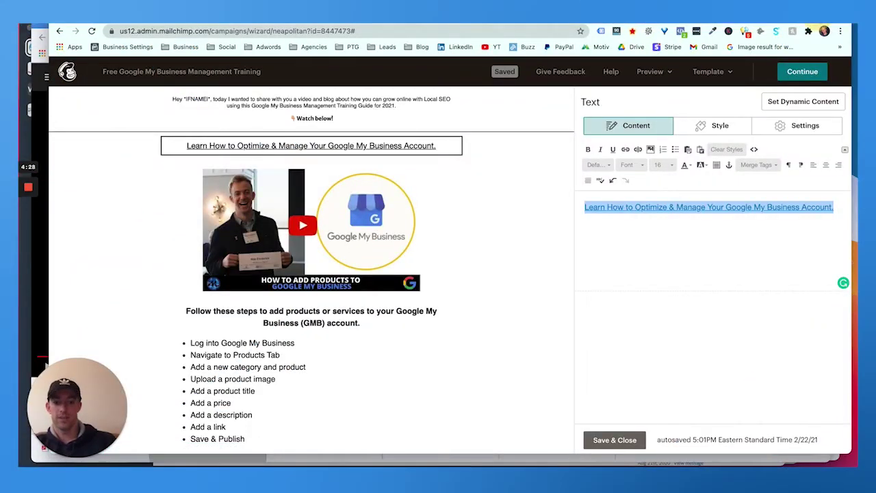
Go to canva.com in a new browser tab.
key("ctrl+t")
type("canva.com")
key("Return")
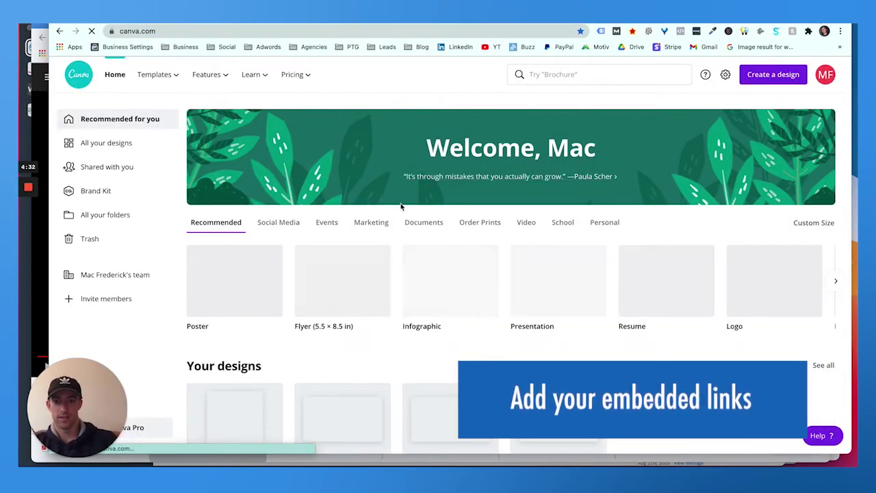
Open the LinkedIn Brand Marketing design in Canva, then switch back to the previous tab.
scroll(219, 369, "down", 1)
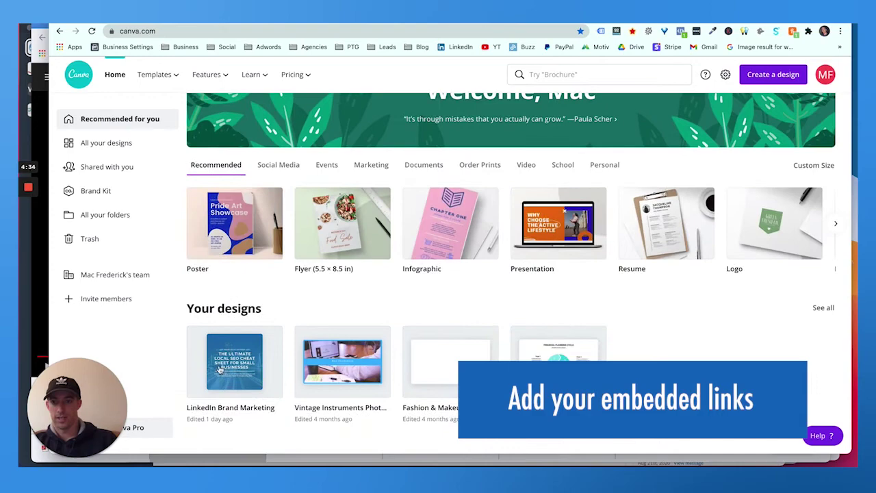
left_click(219, 369)
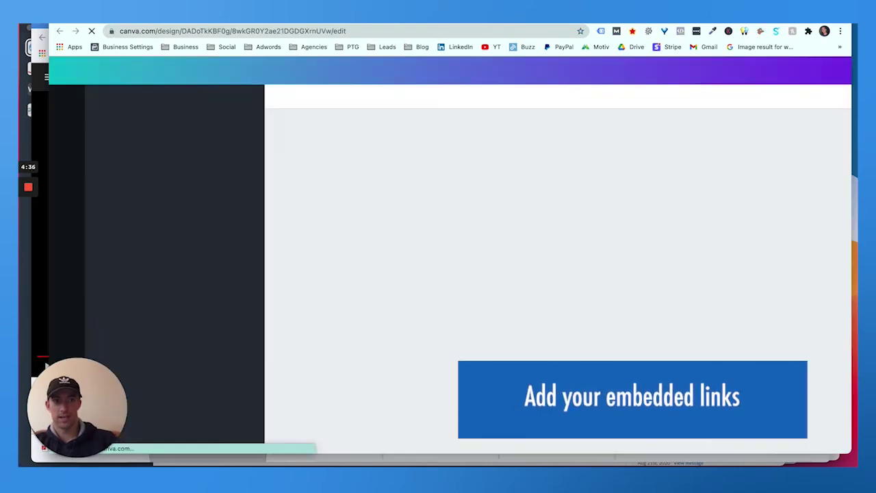
key("ctrl+shift+Tab")
scroll(329, 335, "down", 6)
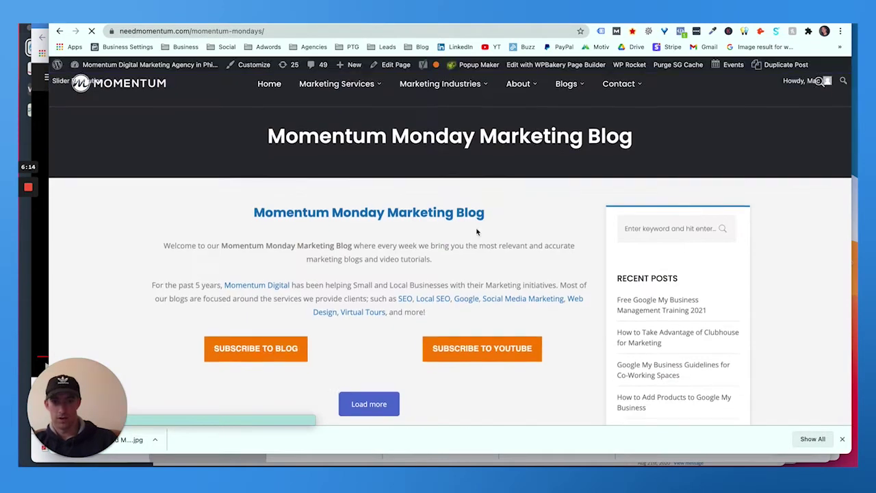
Open the How to Add Products to Google My Business post and select its URL.
scroll(436, 248, "down", 10)
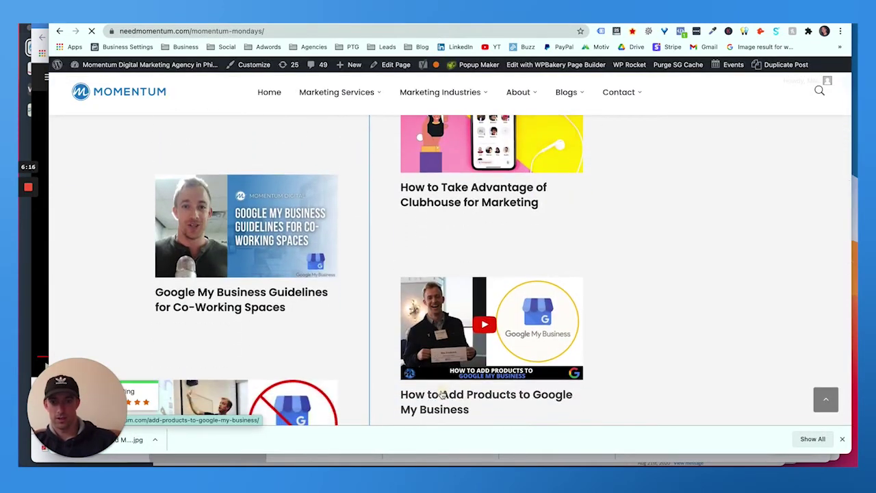
left_click(441, 394)
left_click(301, 30)
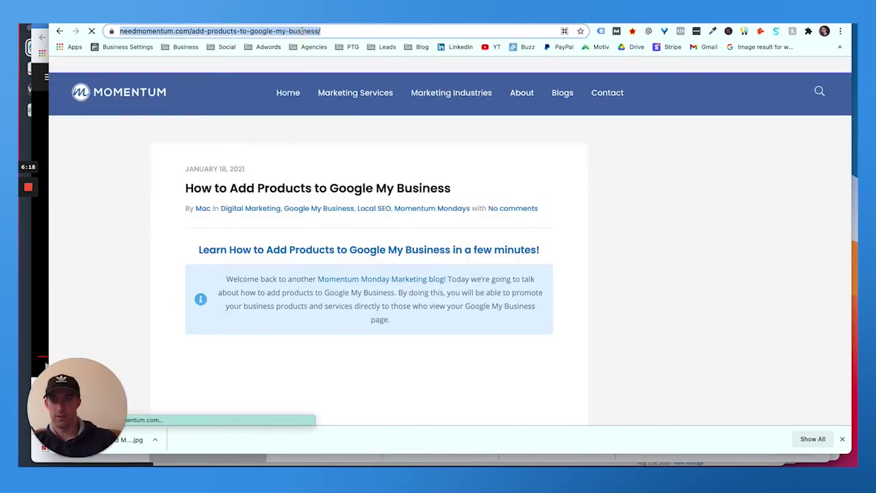
Shrink the 'LinkedIn Brand Marketing (7).jpg' blog image from 800 × 800 to 400 × 400 and save.
key("ctrl+Tab")
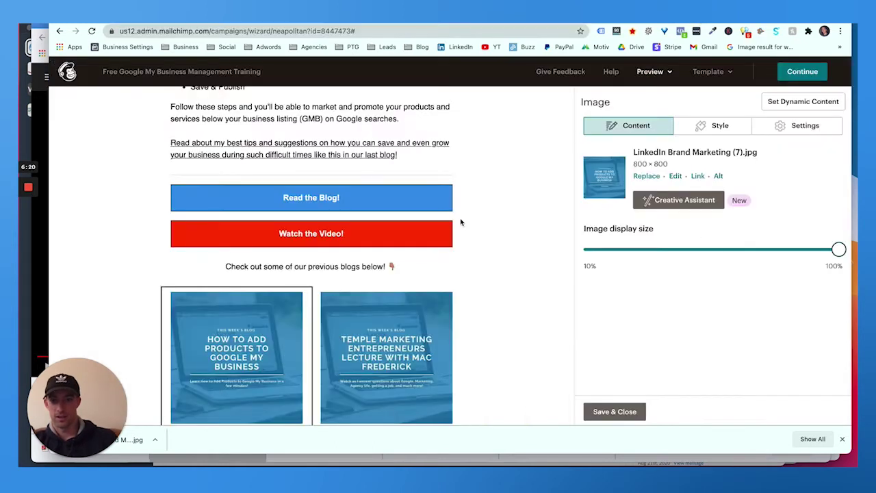
left_click(676, 177)
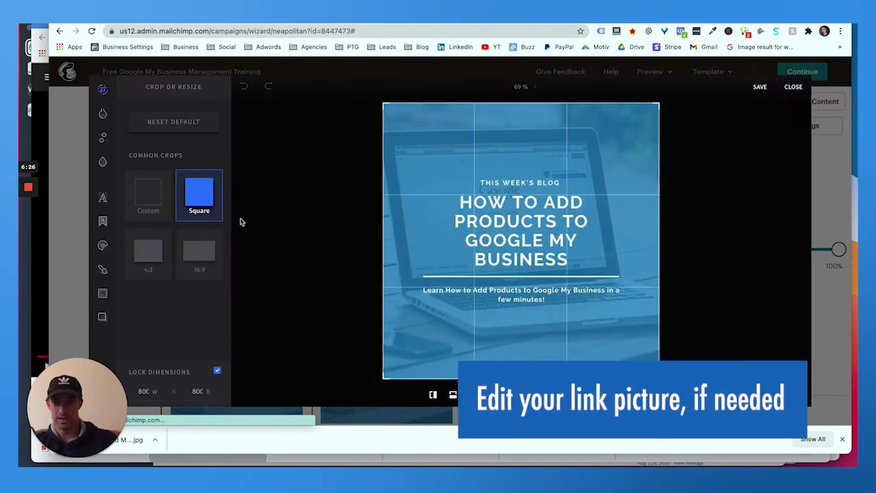
double_click(144, 389)
type("400")
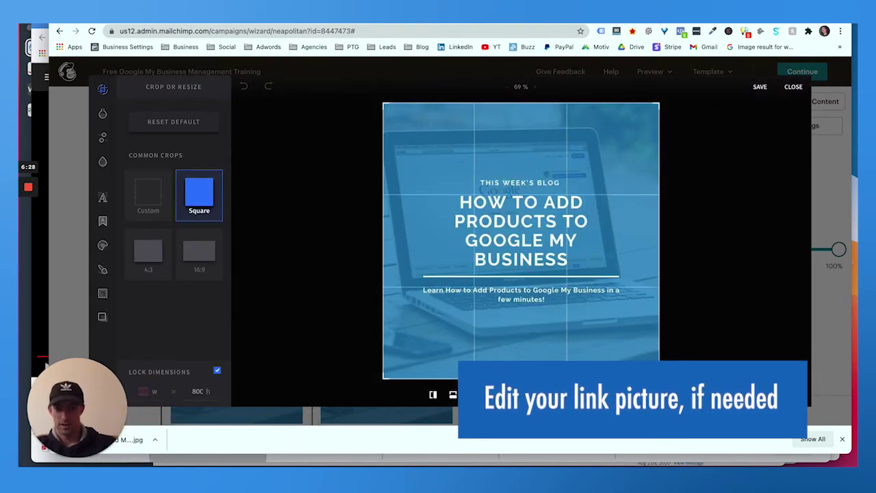
key("Tab")
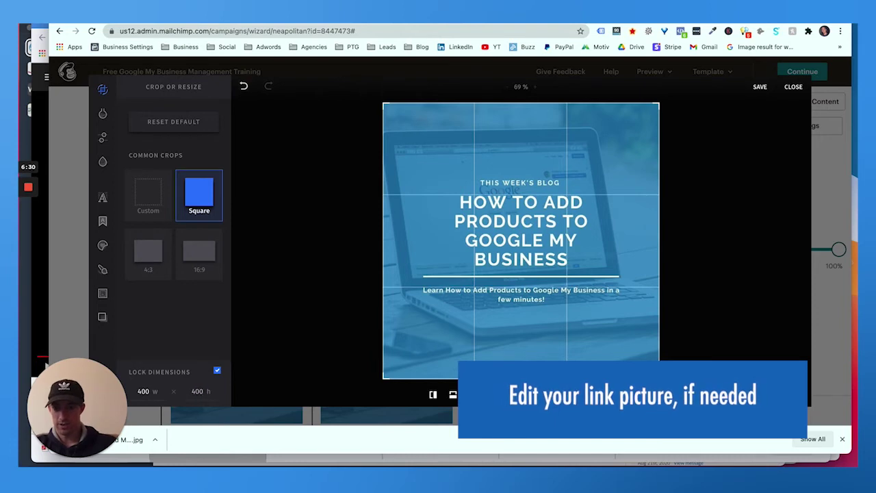
left_click(760, 87)
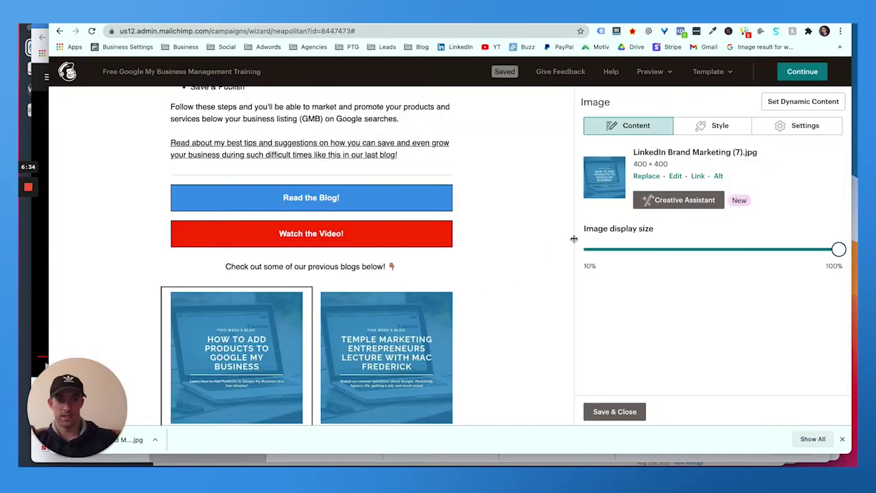
Confirm the blog picture's link, then find the training video's youtu.be share link on the blog.
left_click(697, 175)
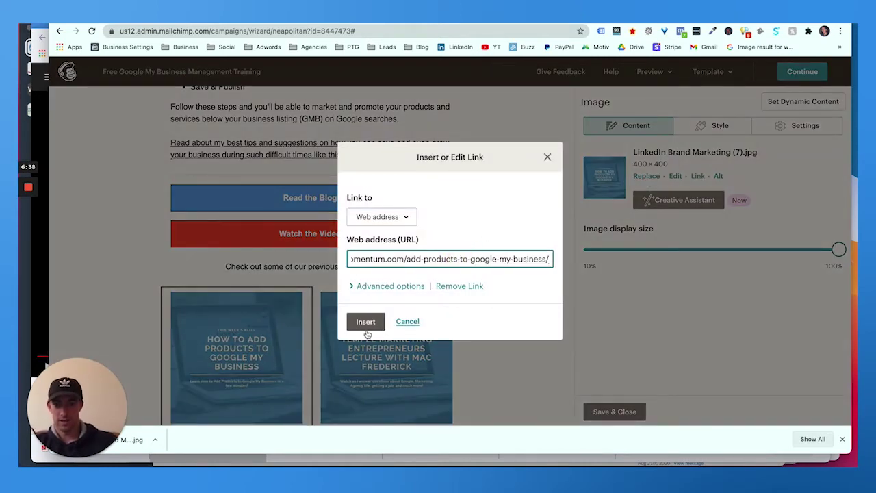
left_click(366, 327)
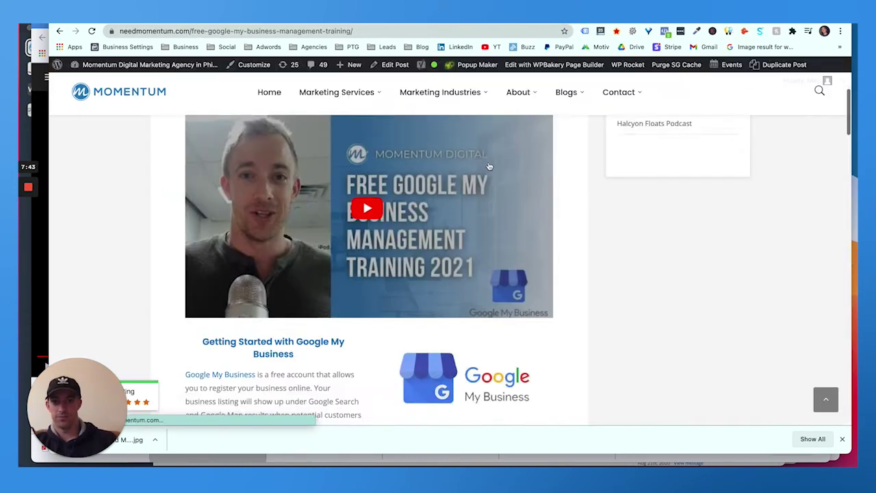
scroll(448, 202, "up", 1)
left_click(448, 202)
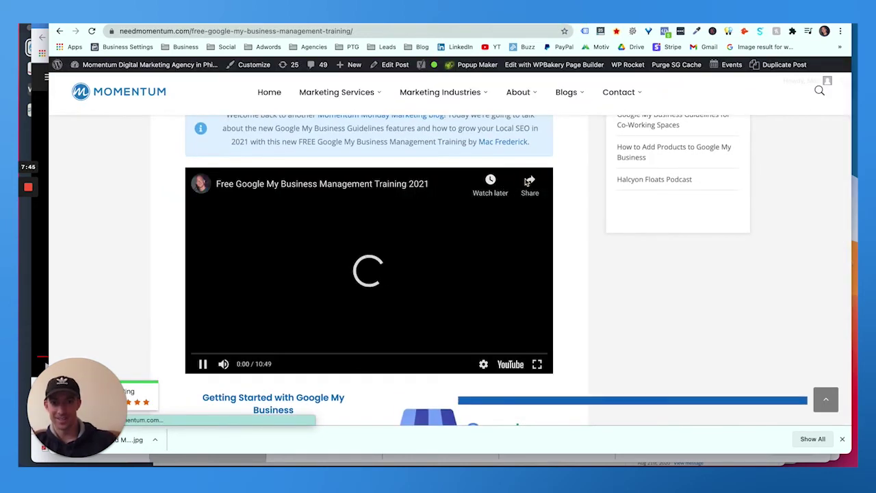
left_click(530, 179)
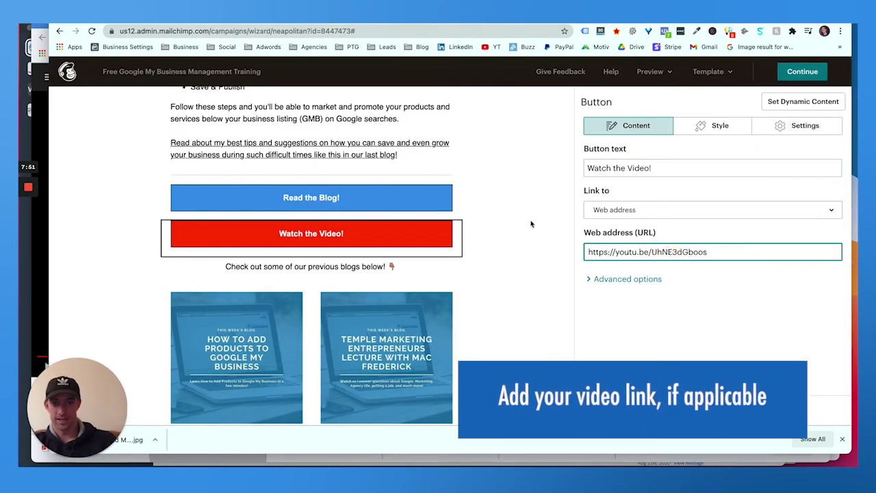
Point the Read the Blog button at the copied blog post address and save it.
left_click(397, 196)
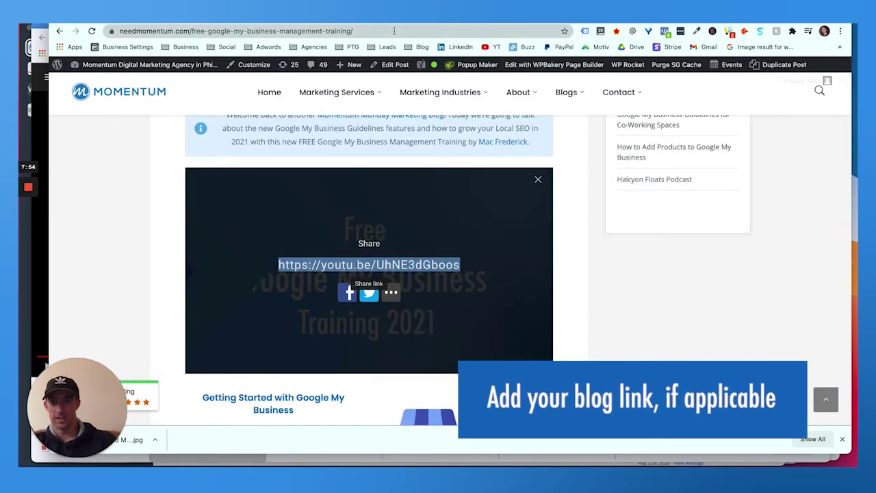
left_click(394, 31)
key("ctrl+c")
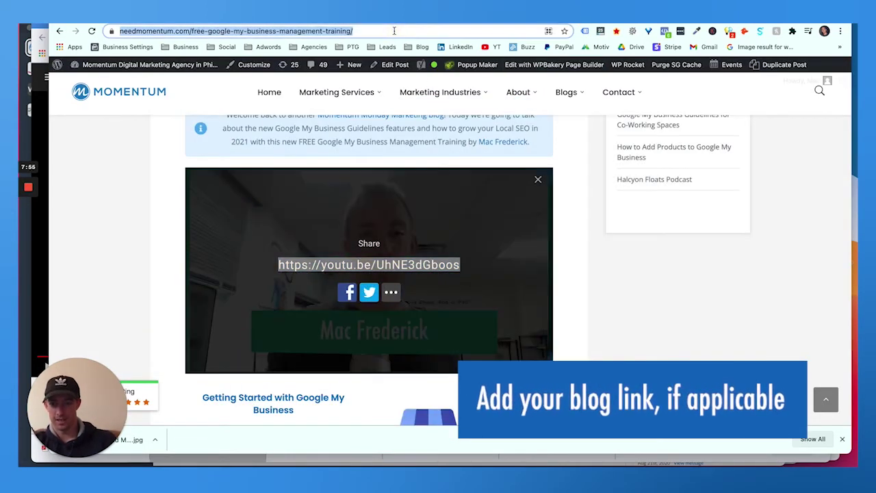
key("ctrl+Tab")
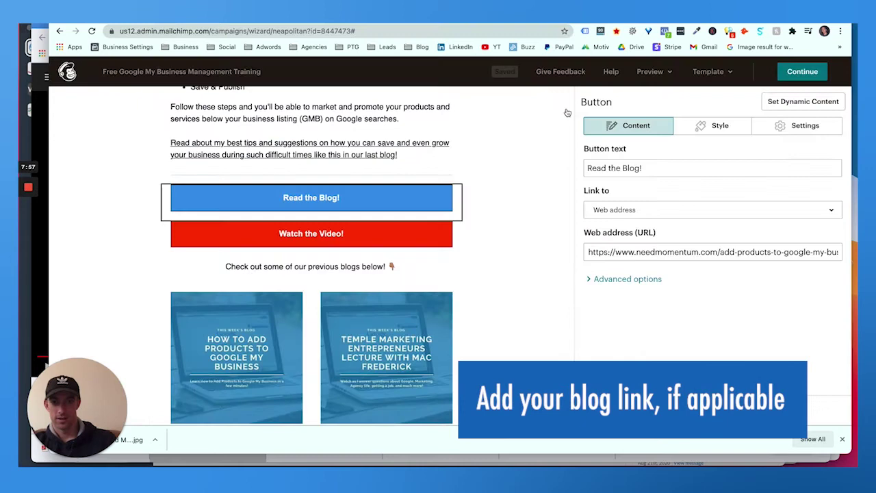
triple_click(625, 252)
key("ctrl+v")
left_click(518, 332)
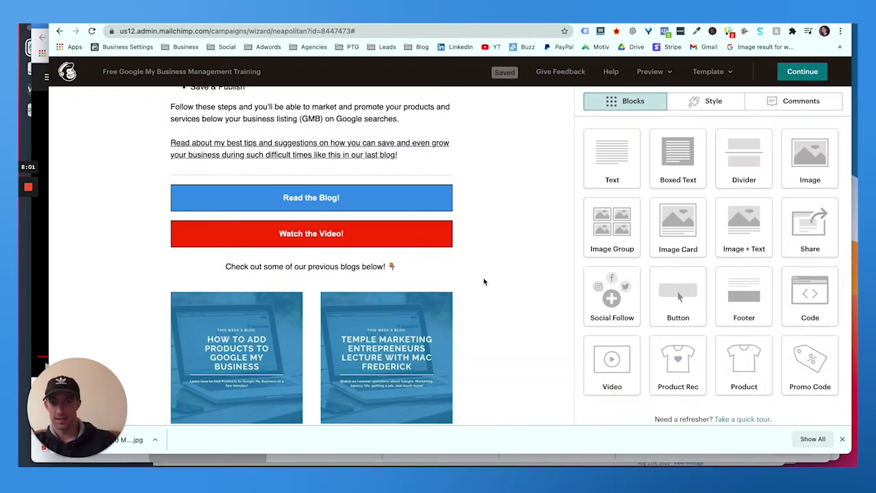
Link the video thumbnail image to the YouTube video's youtu.be share link.
scroll(483, 280, "up", 5)
scroll(358, 251, "up", 1)
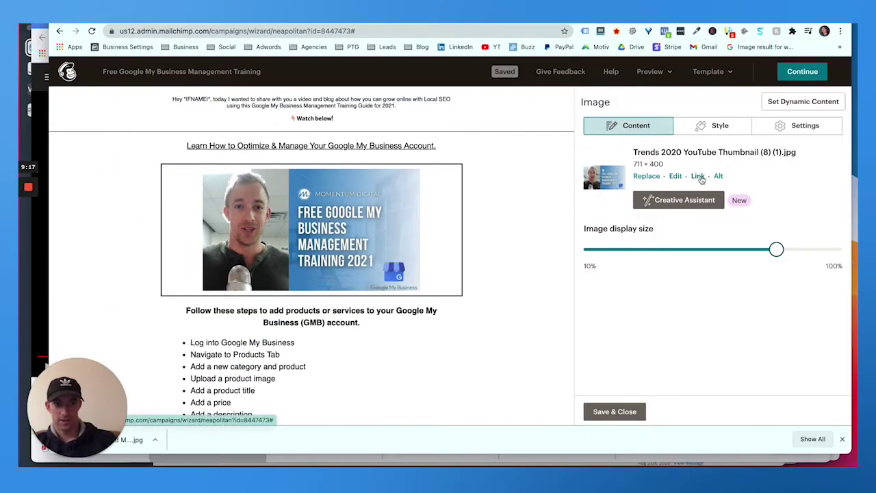
left_click(697, 176)
triple_click(461, 258)
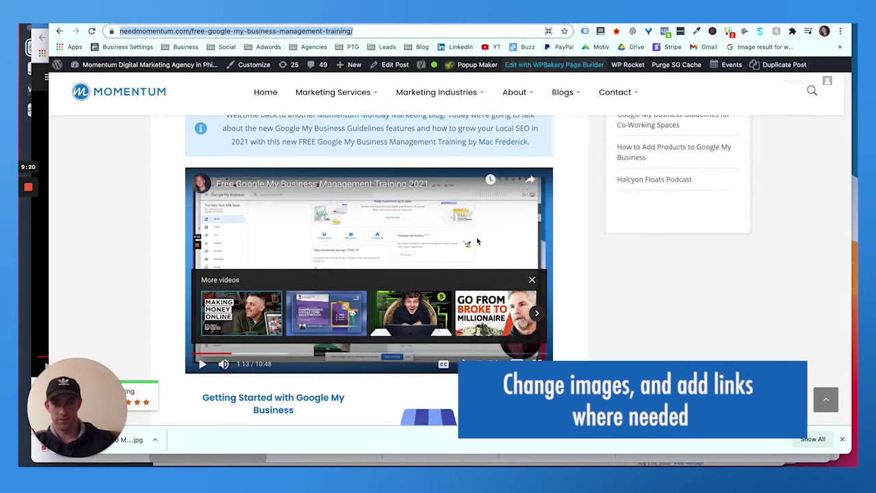
left_click(524, 185)
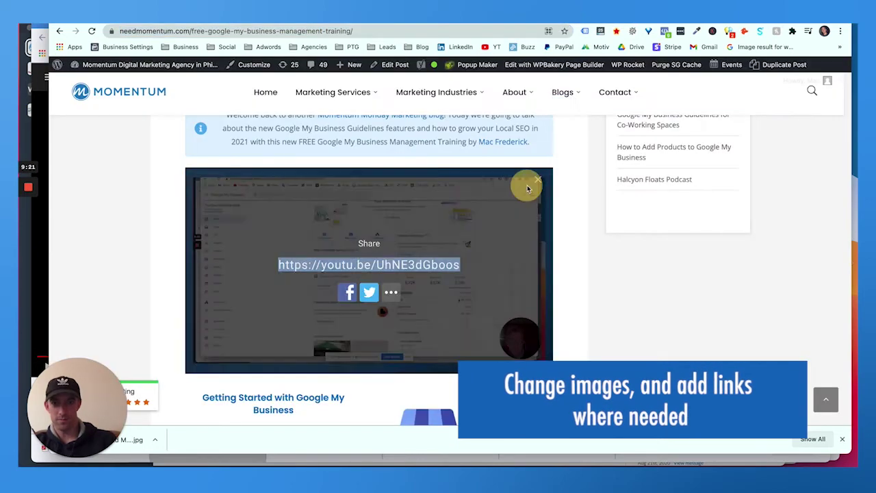
type("https://youtu.be/UhNE3dGboos")
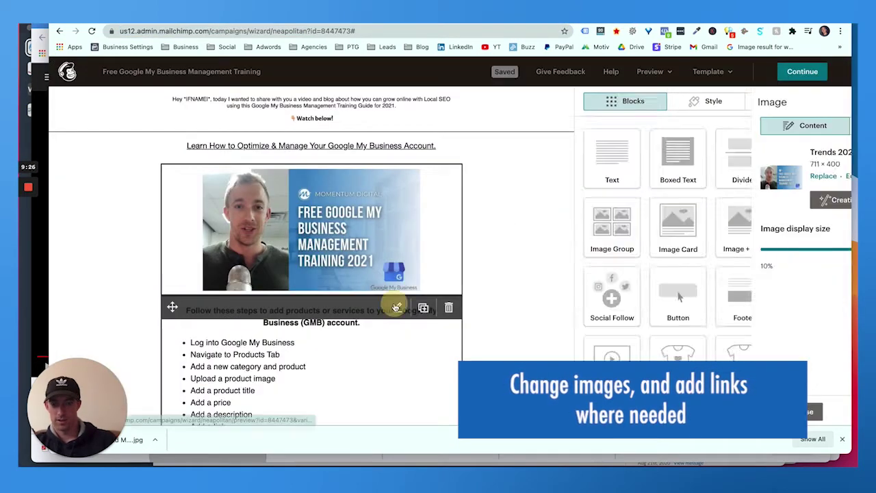
Rewrite the heading as what you'll learn about managing and optimizing your GMB page; delete the old steps.
left_click(311, 315)
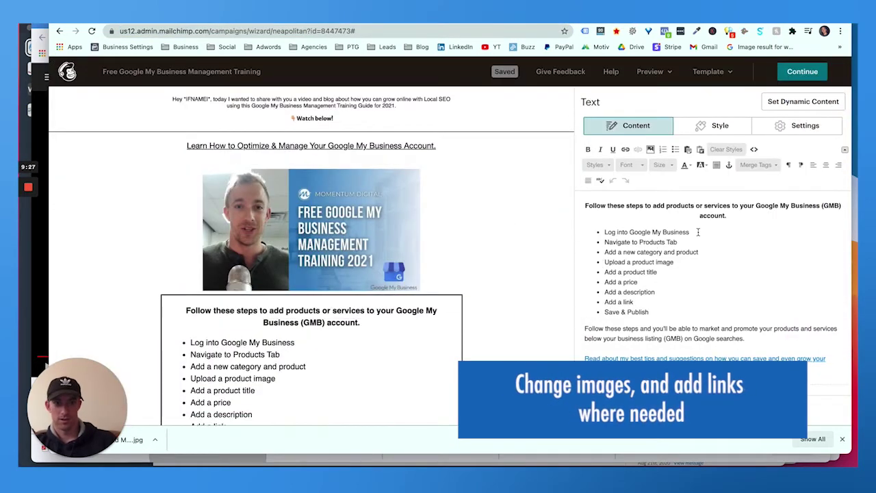
left_click_drag(585, 205, 773, 227)
type("Here is what you w")
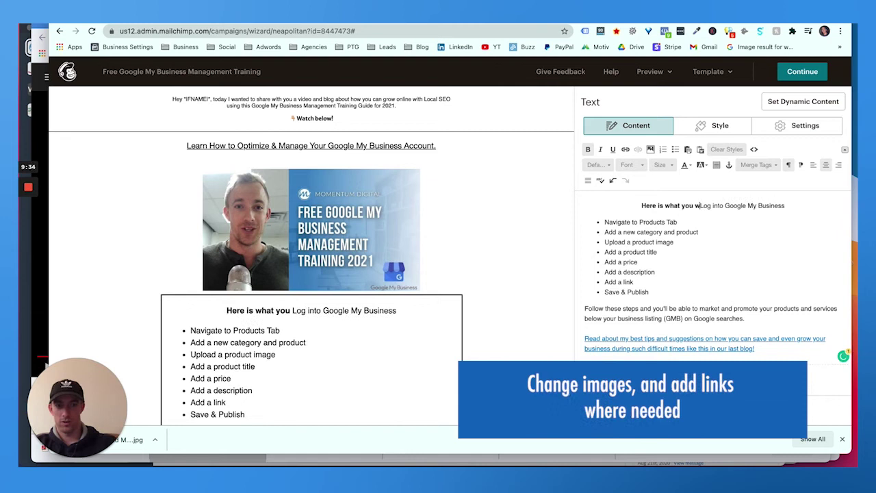
type("ill learn in the video and blog about management a")
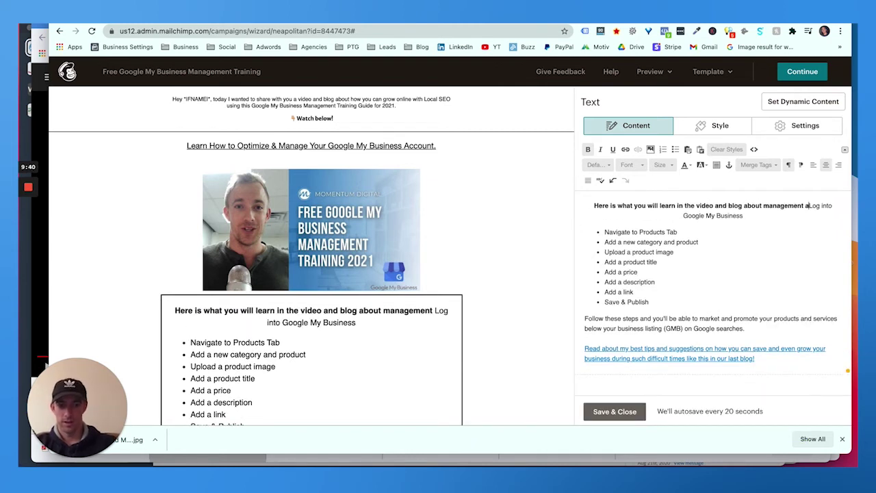
type("nd optimzing your GMB page for Local SEO.")
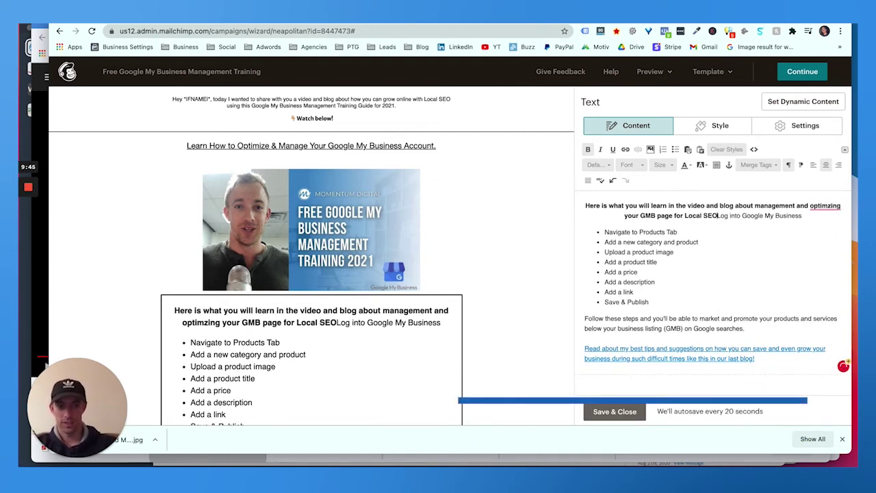
key("Return")
key("shift+End")
key("Delete")
key("Delete")
key("shift+End")
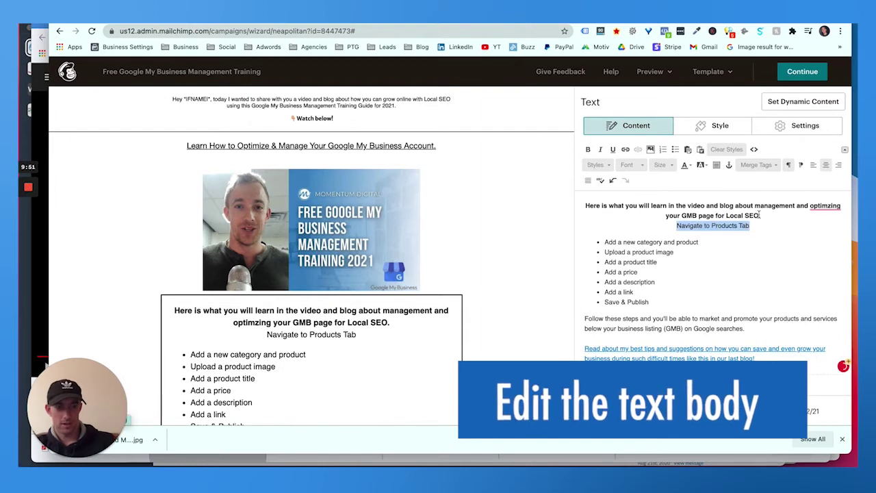
key("Delete")
key("Delete")
key("Return")
key("shift+End")
key("Delete")
key("Delete")
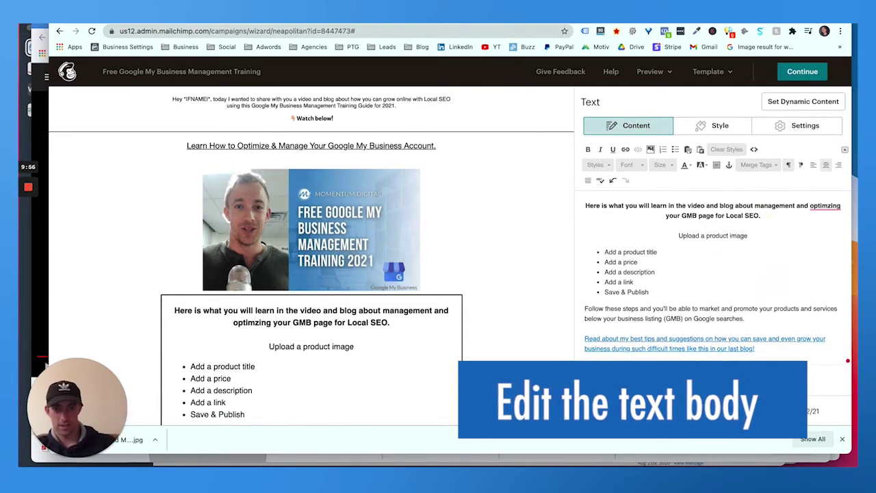
Paste the ten training topics as a bulleted list and save the text block.
left_click(674, 152)
left_click_drag(658, 299, 603, 241)
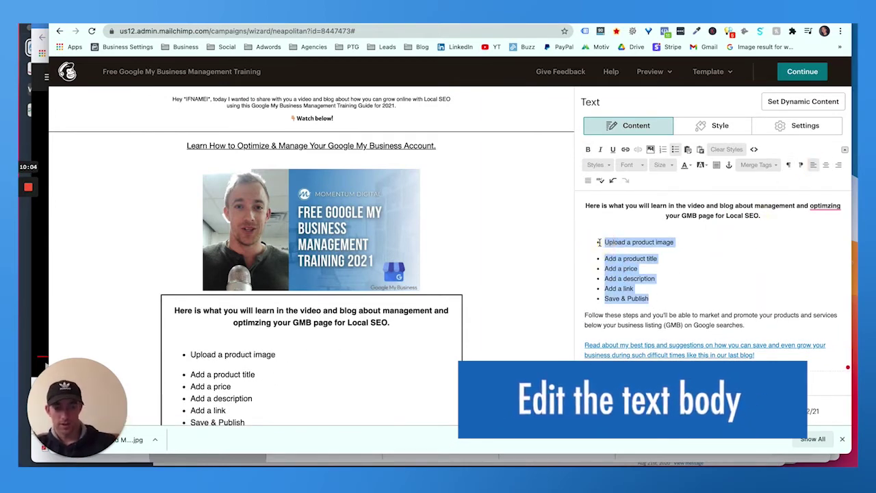
type("- Getting access to your account - Reviewing your dashboard - Reviewing insights and data - Adding Google Posts and Offers - Adding images videos and content - Getting and responding to reviews - Reviewing and auditing your Local SEO - Adding citations and local listings - Getting a virtual tour (check out Momentum 360) - Reviewing and managing the account weekly")
left_click(608, 242)
key("BackSpace")
key("BackSpace")
left_click(699, 241)
key("Delete")
key("Delete")
key("Delete")
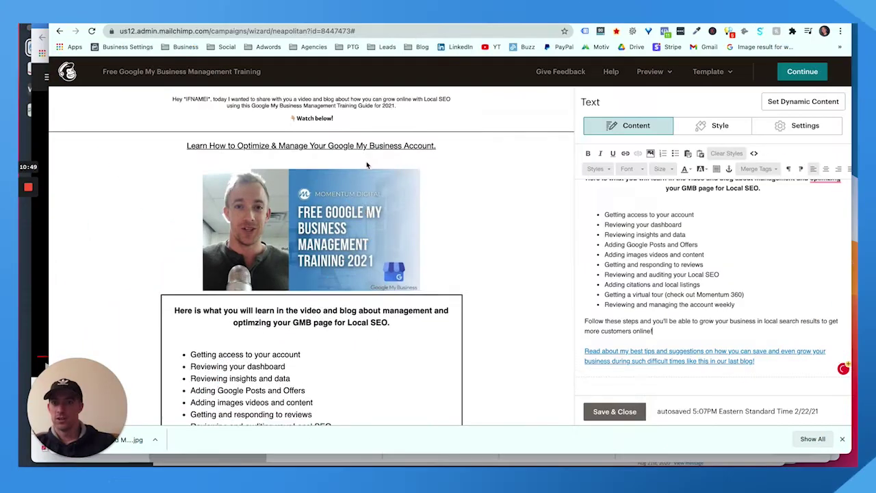
scroll(366, 165, "down", 8)
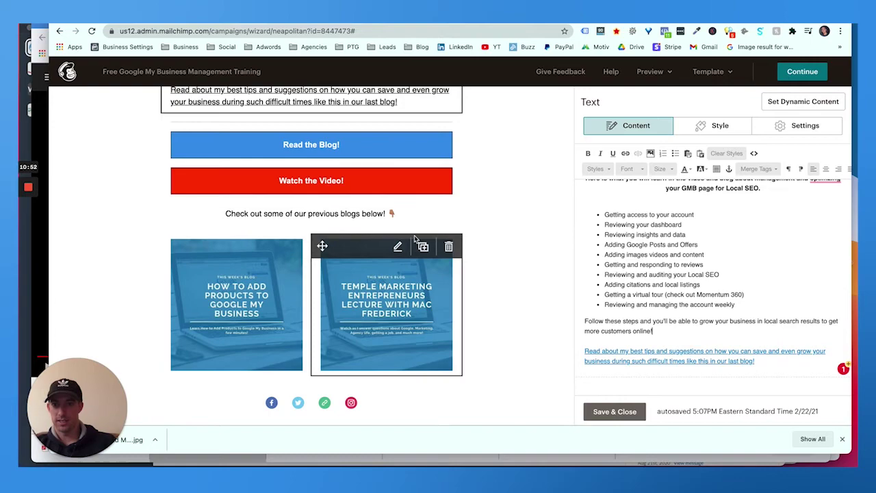
scroll(415, 238, "up", 8)
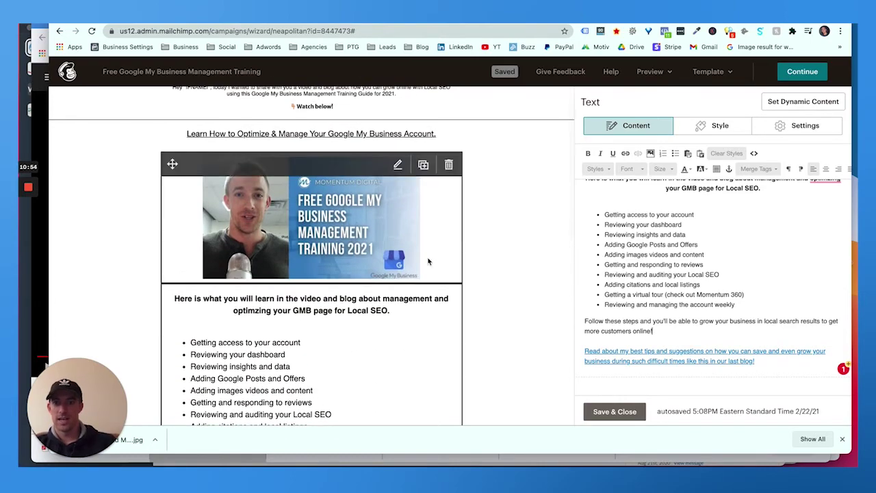
scroll(428, 261, "up", 1)
left_click(612, 412)
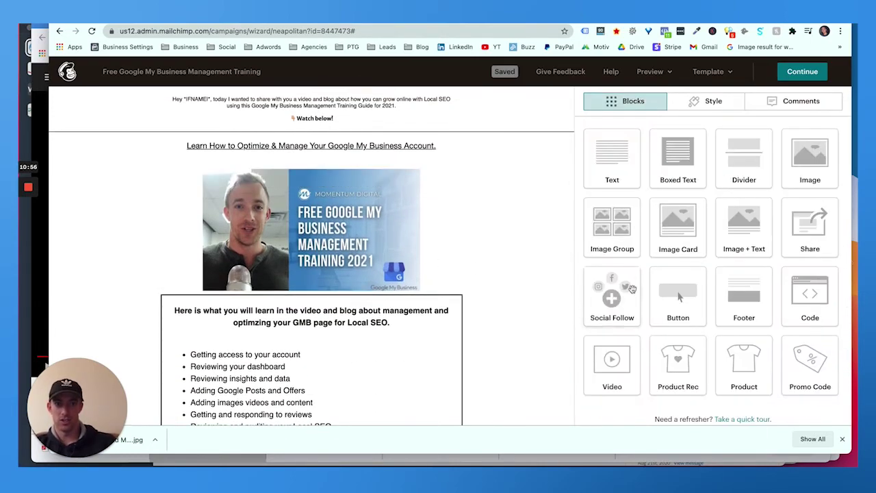
scroll(534, 271, "down", 8)
scroll(534, 270, "up", 8)
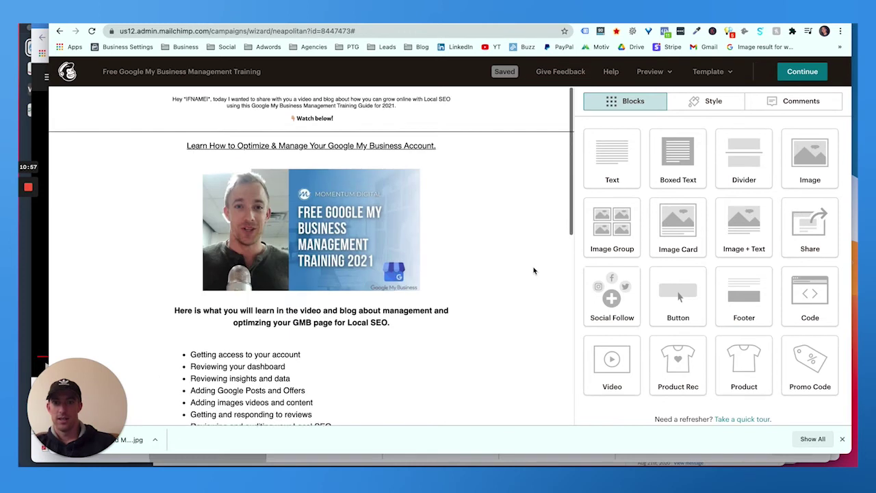
Continue to the campaign checklist and send a test email to the teammate's address.
left_click(816, 75)
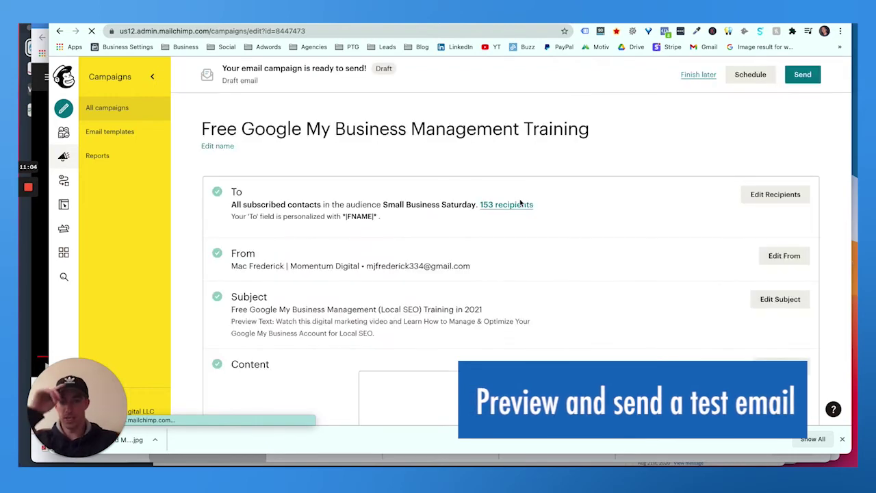
scroll(520, 239, "down", 5)
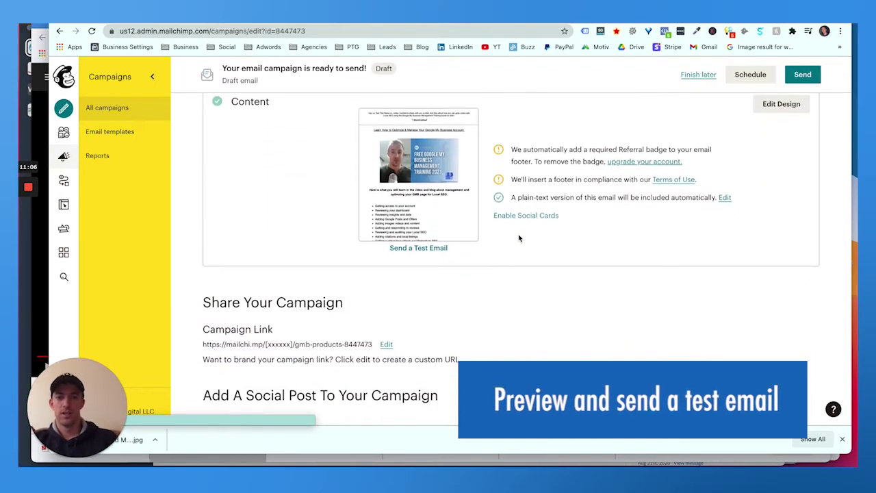
left_click(437, 245)
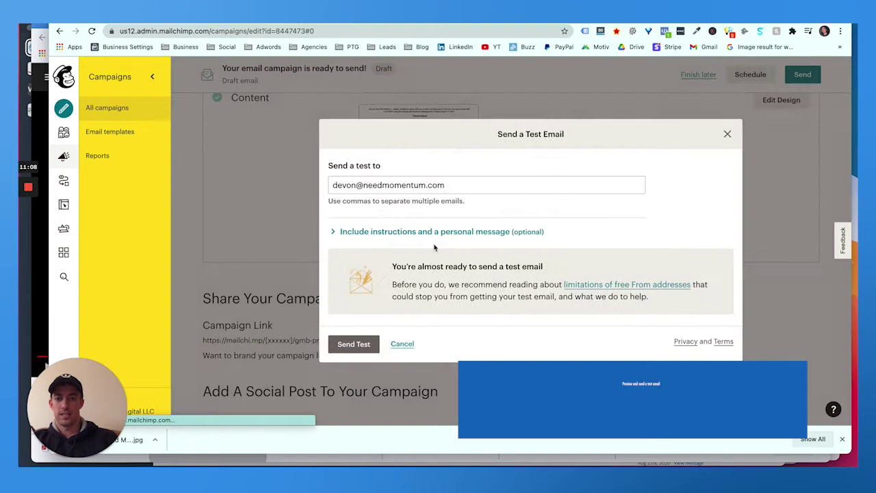
left_click_drag(357, 184, 302, 187)
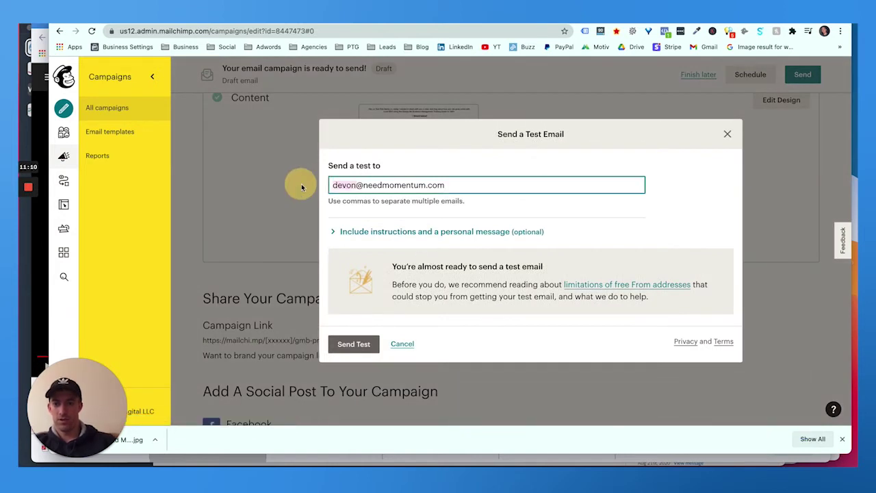
type("a")
key("BackSpace")
type("mac")
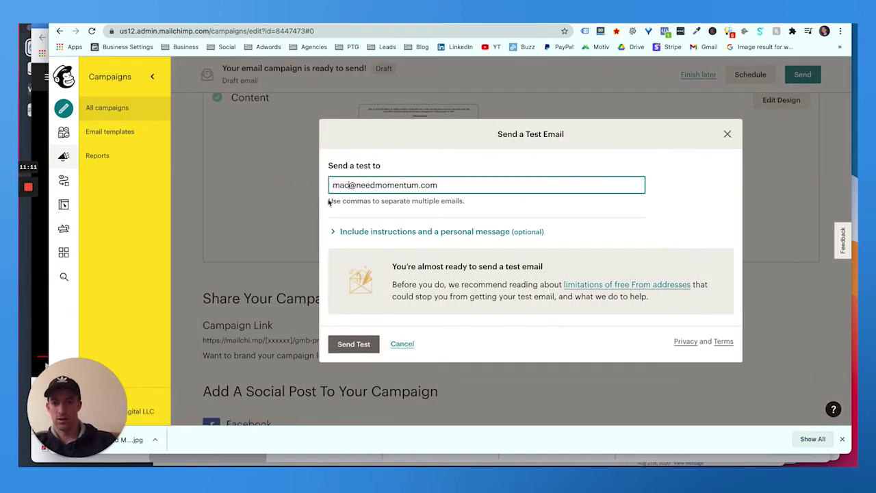
left_click(355, 342)
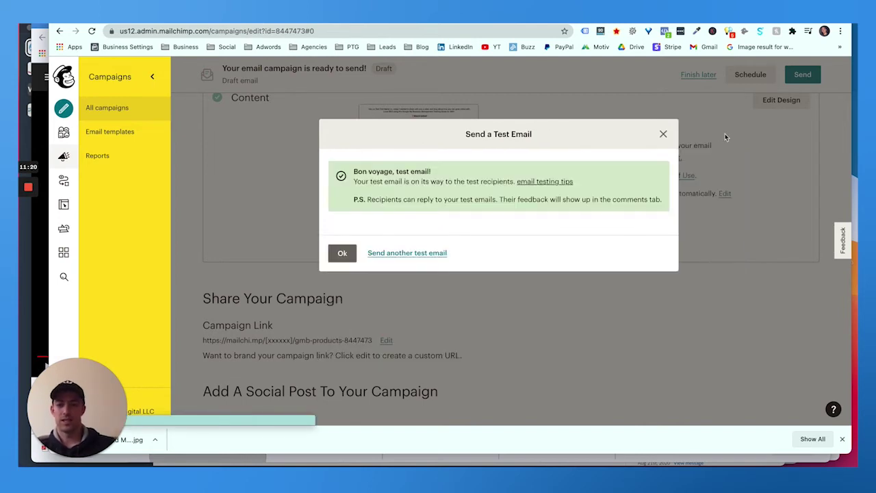
Save gmb-management-2021 as the campaign URL path, then connect a Facebook account for social posts.
left_click(342, 252)
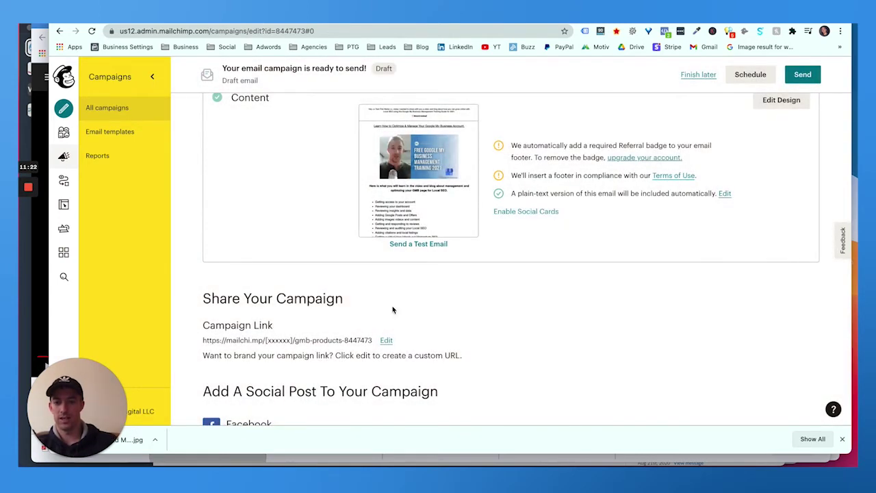
scroll(394, 320, "down", 1)
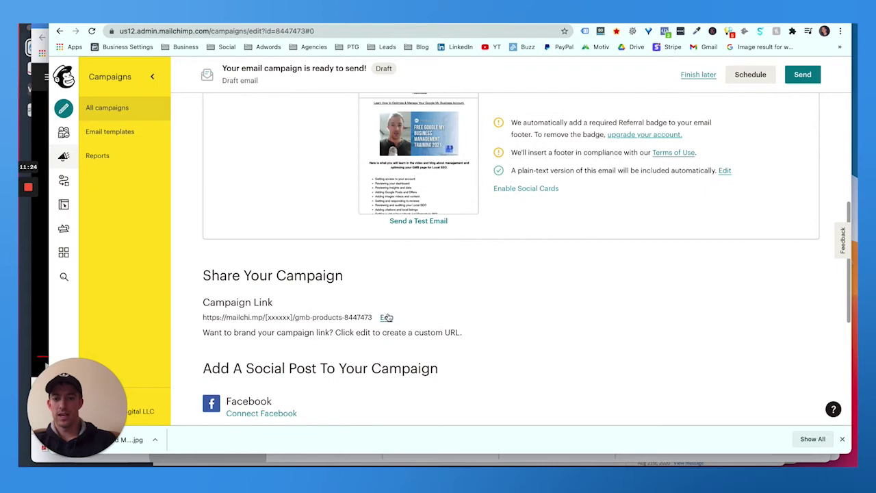
left_click(387, 318)
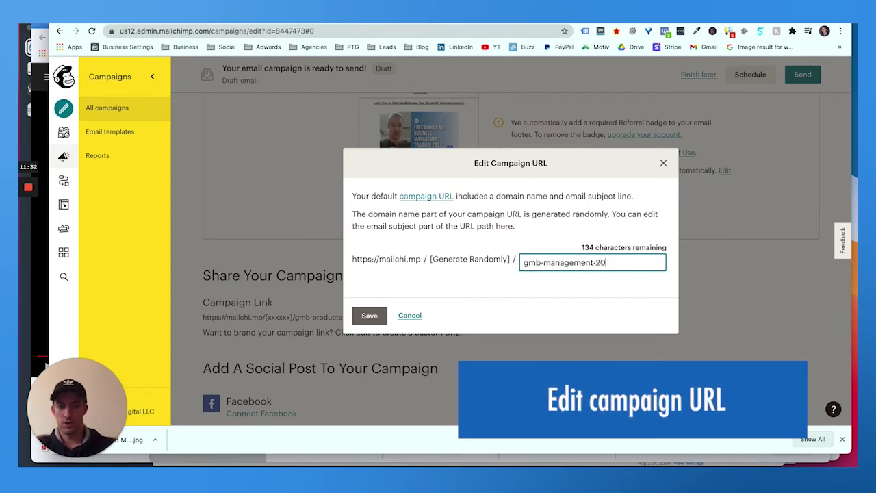
left_click(374, 315)
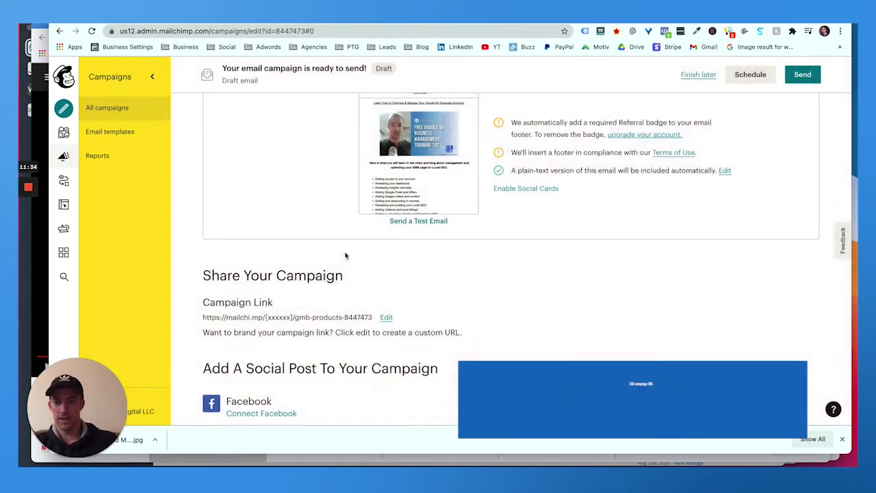
scroll(342, 246, "down", 3)
left_click(286, 233)
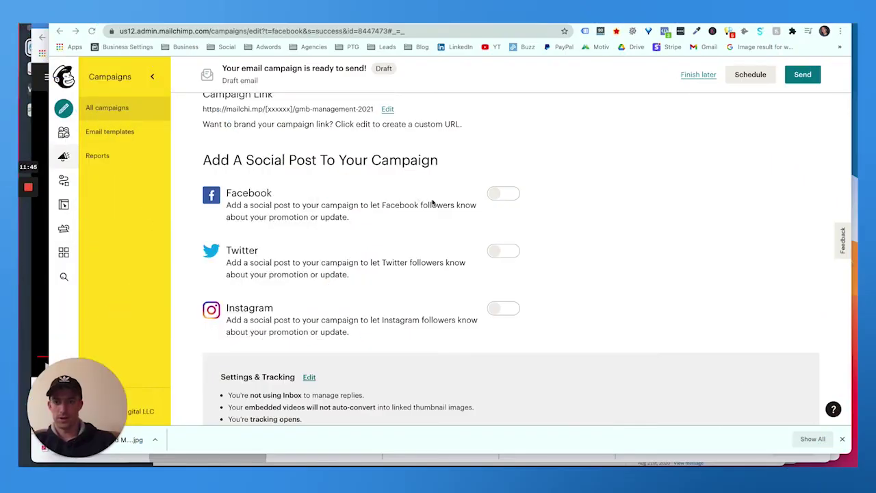
Add a Facebook post from the Momentum Digital page with the Google My Business training image.
left_click(498, 195)
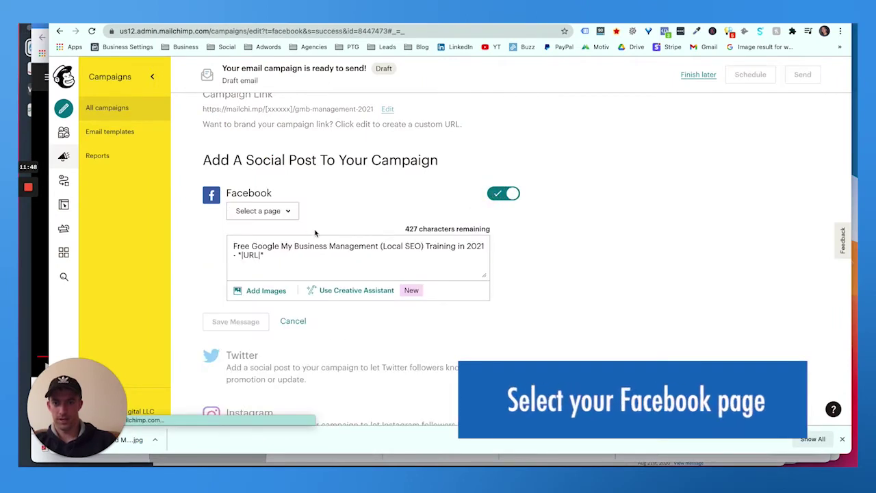
left_click(288, 211)
scroll(286, 260, "down", 10)
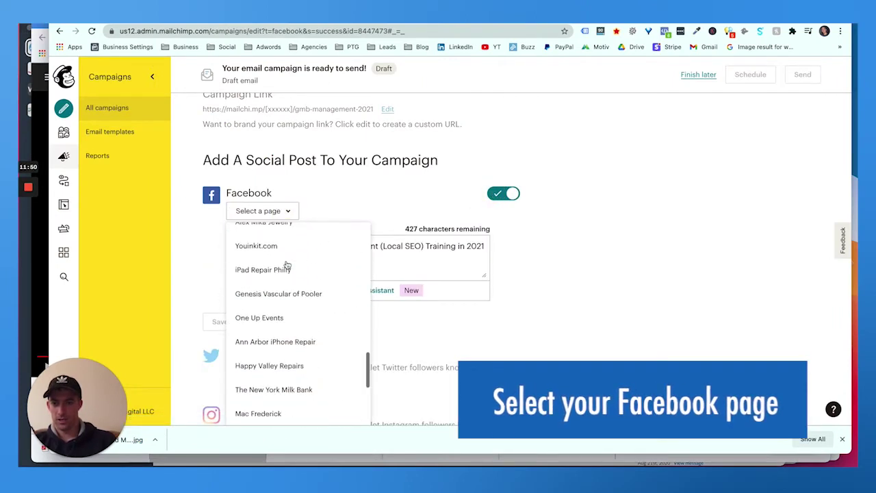
scroll(286, 265, "down", 5)
left_click(279, 303)
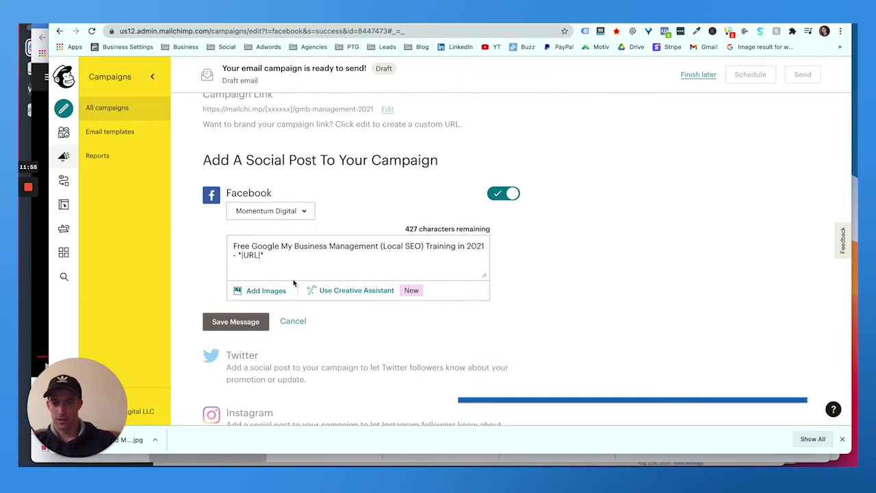
left_click(267, 294)
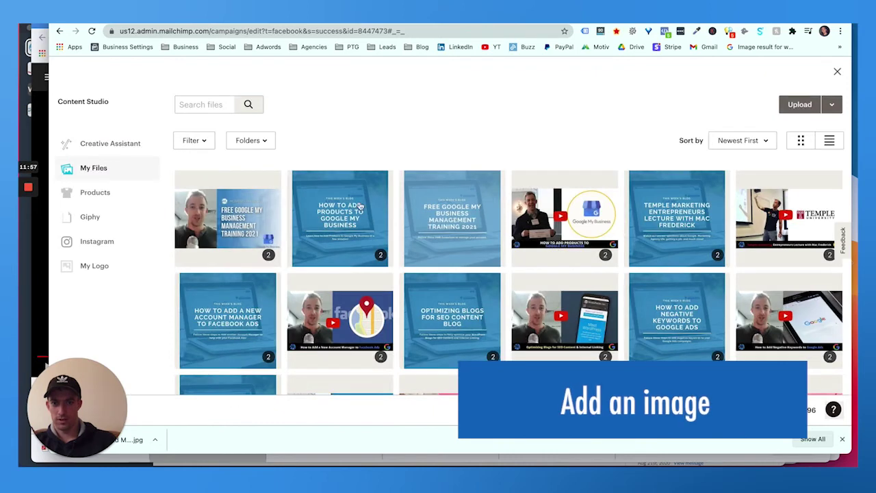
left_click(273, 224)
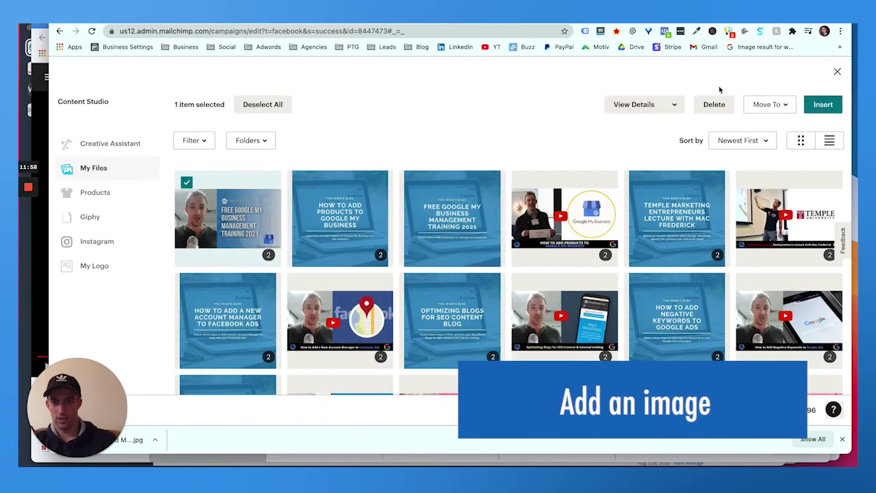
left_click(824, 104)
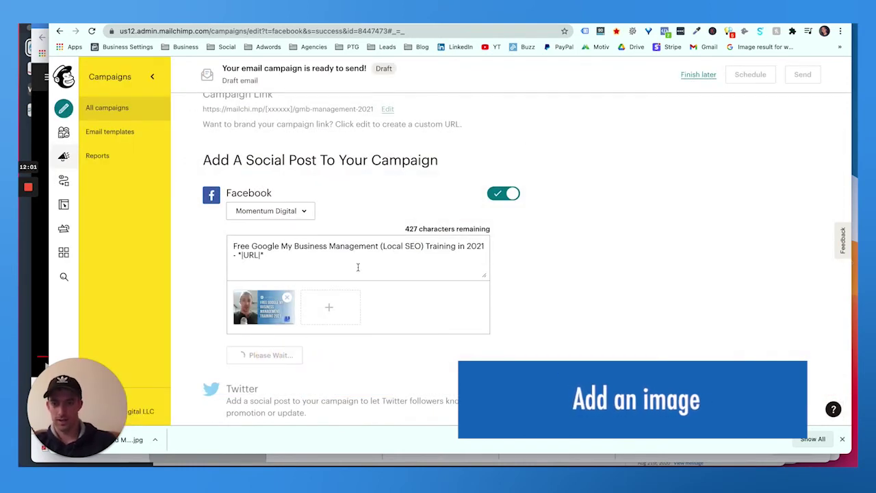
Add a Twitter post, replacing its image with the training thumbnail.
scroll(497, 240, "down", 2)
left_click(504, 236)
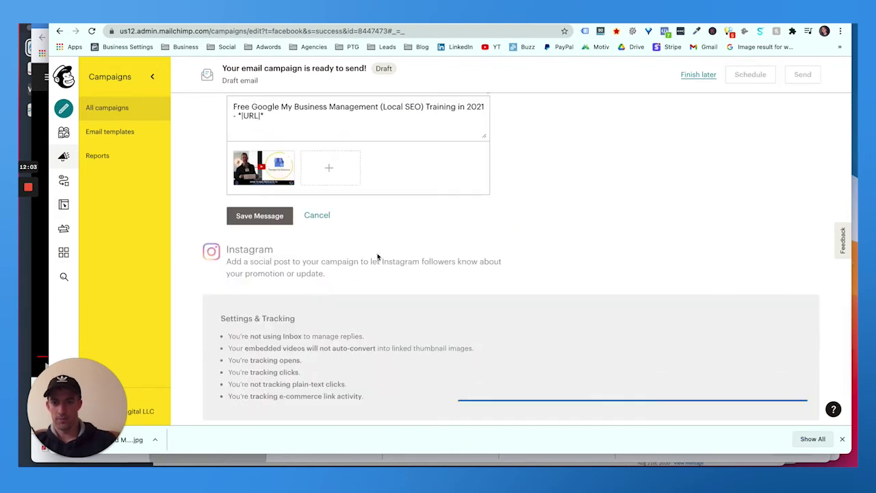
scroll(344, 160, "up", 1)
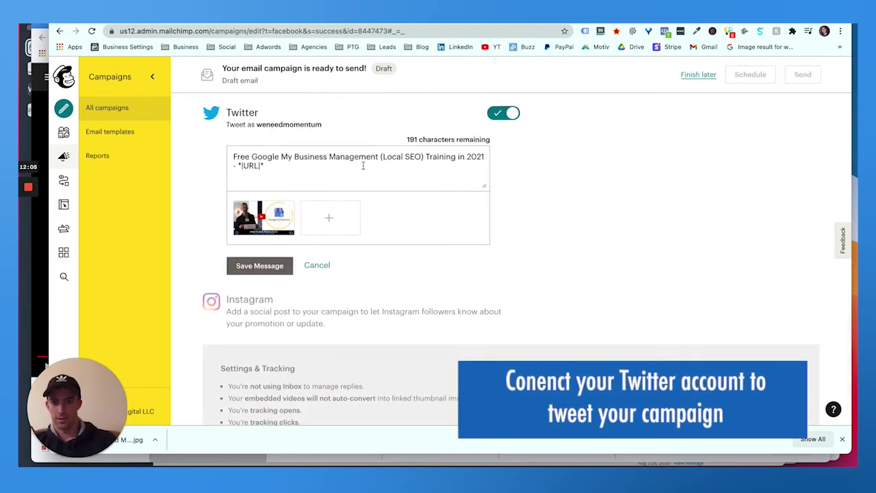
left_click(288, 207)
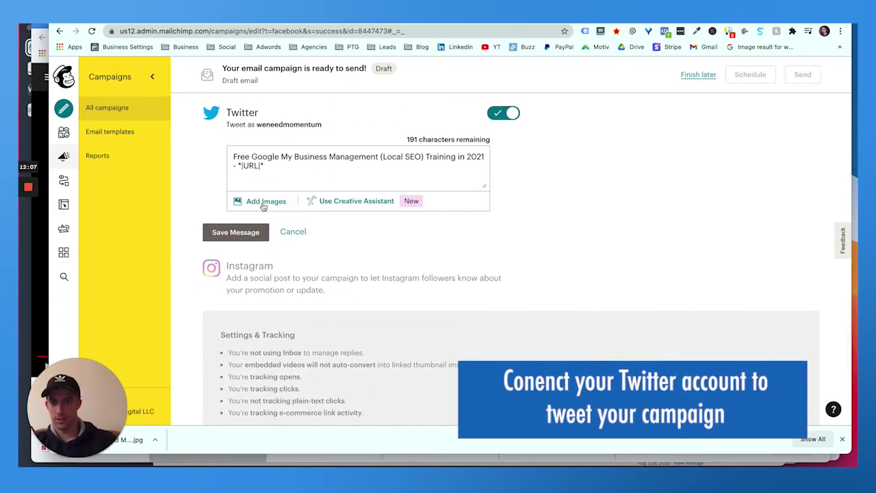
left_click(264, 201)
left_click(227, 218)
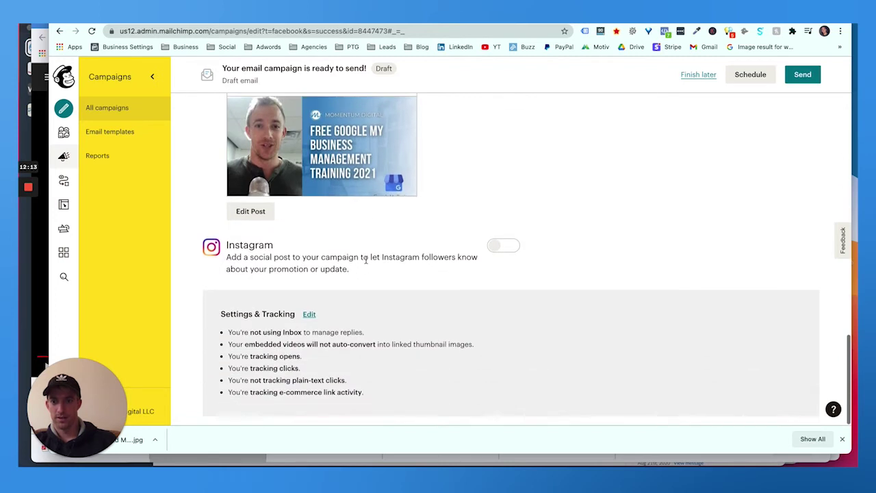
Preview the email in Desktop, Mobile and Inbox views, then close the preview.
scroll(366, 261, "up", 5)
scroll(366, 260, "up", 10)
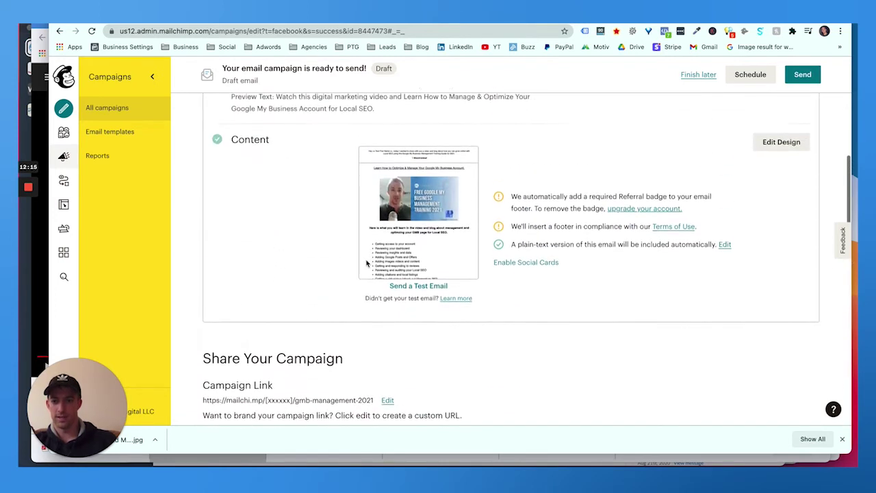
scroll(383, 287, "down", 2)
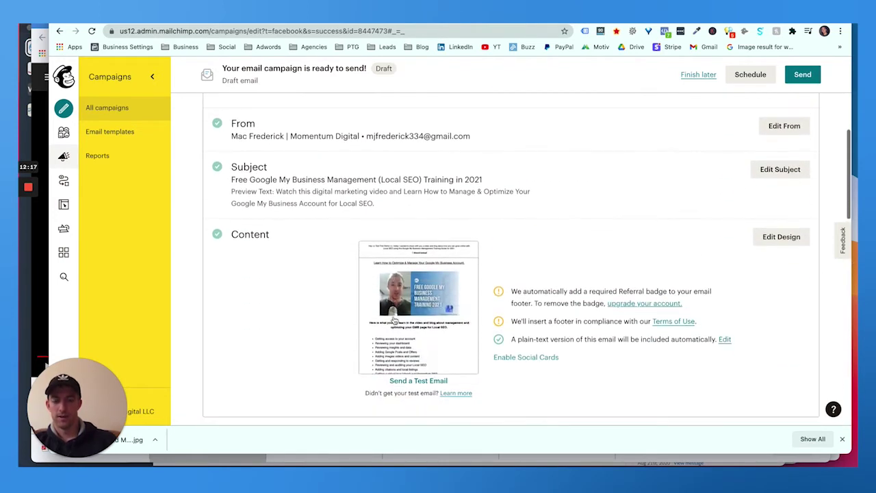
left_click(418, 320)
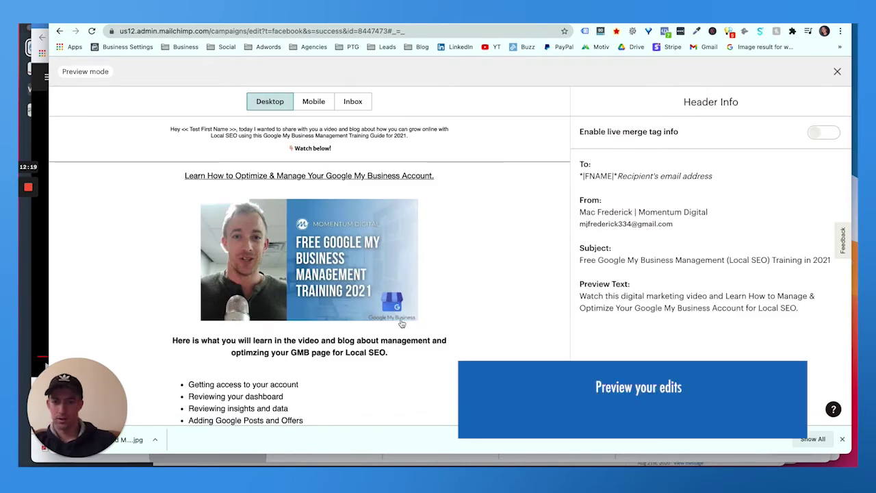
scroll(385, 277, "down", 7)
scroll(387, 277, "up", 7)
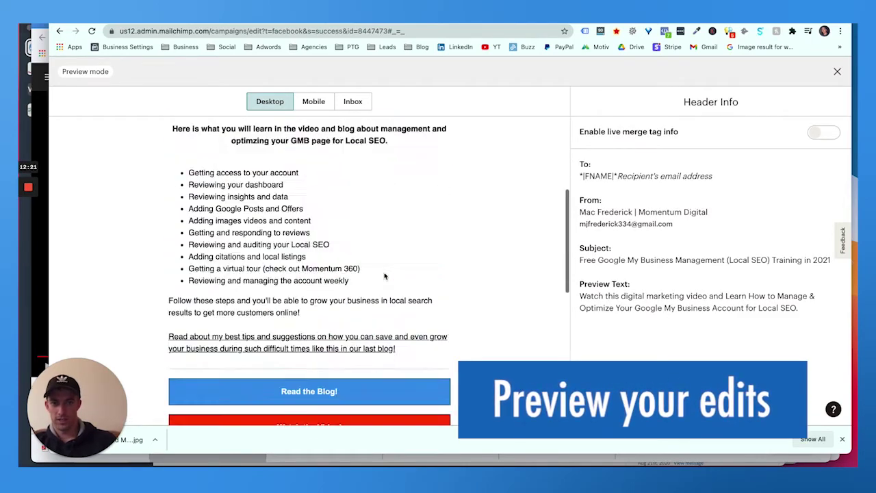
left_click(313, 101)
scroll(338, 181, "down", 10)
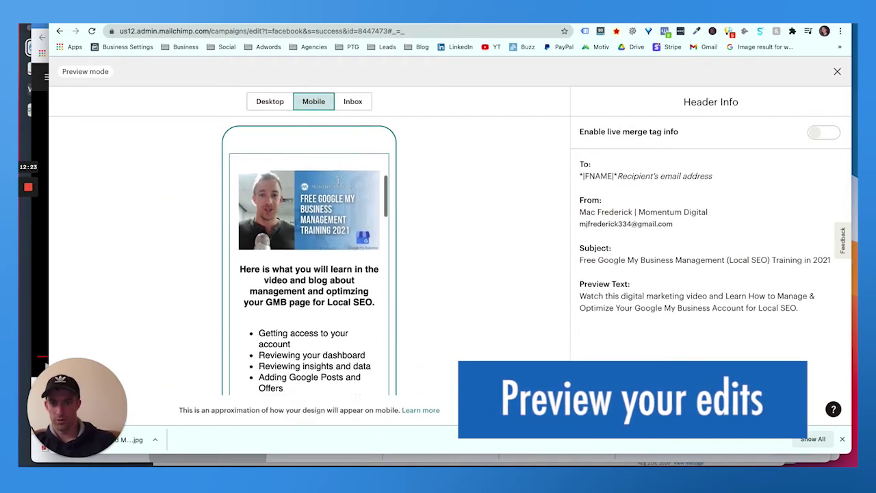
scroll(338, 182, "up", 10)
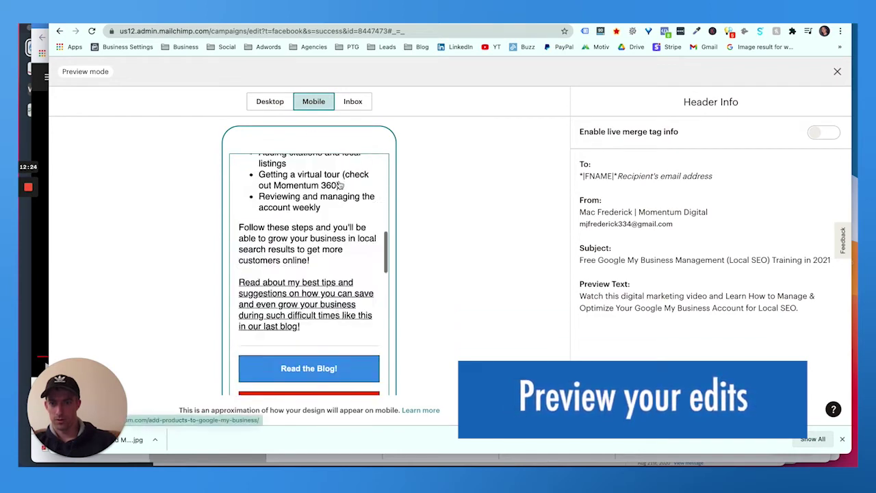
left_click(351, 103)
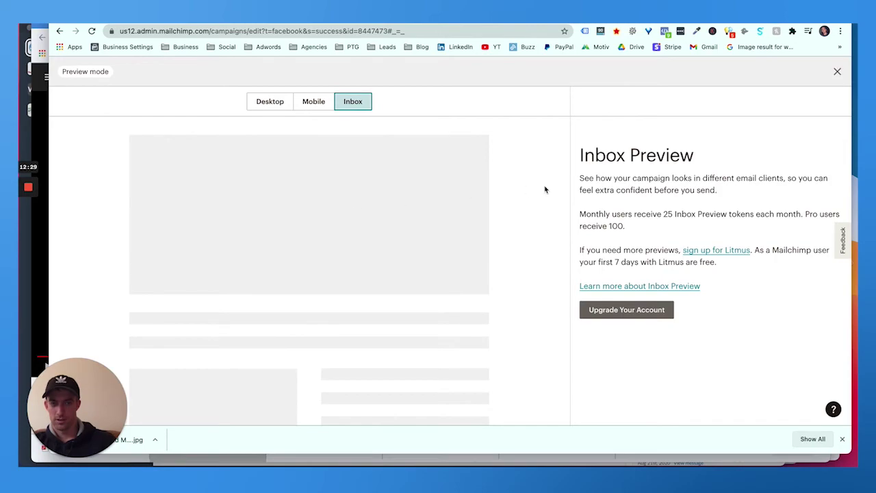
left_click(837, 72)
Review the checklist and send the campaign now to its 153 recipients.
scroll(534, 182, "down", 10)
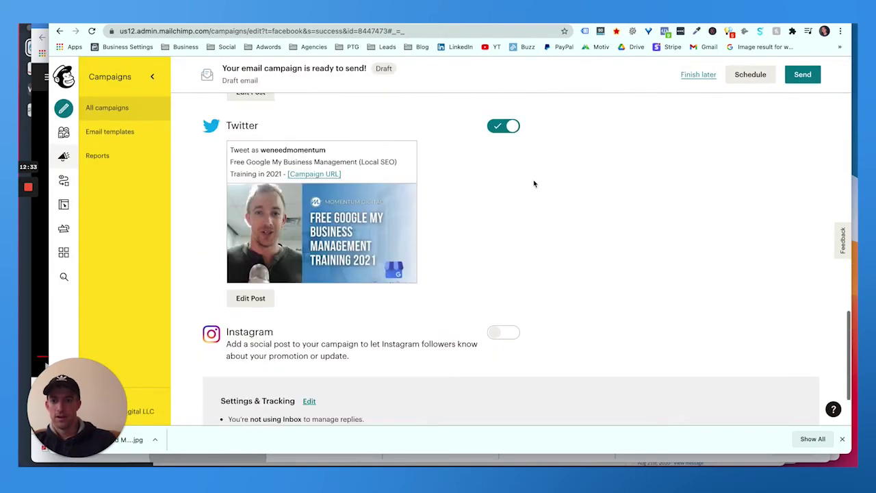
scroll(534, 183, "up", 15)
scroll(562, 221, "down", 2)
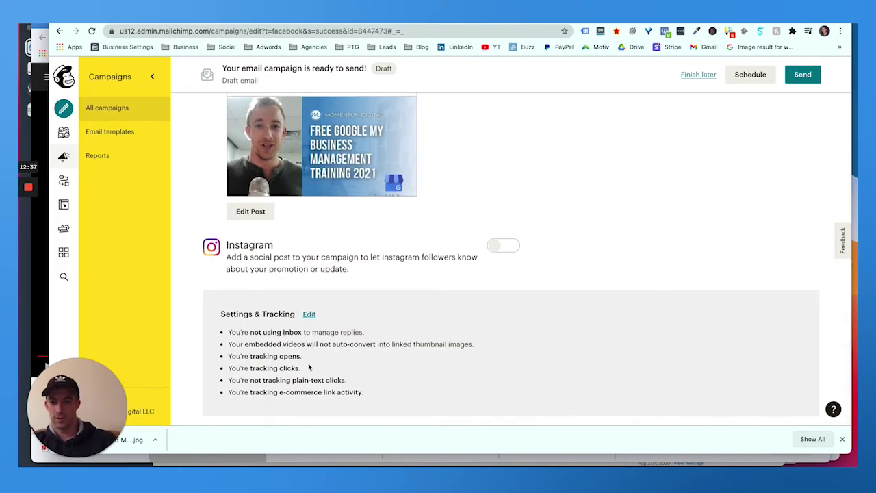
scroll(309, 368, "up", 15)
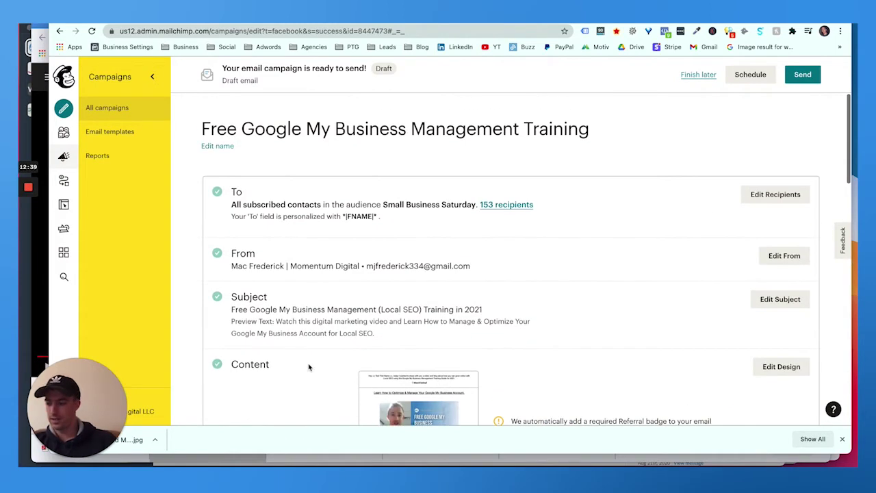
scroll(613, 202, "down", 6)
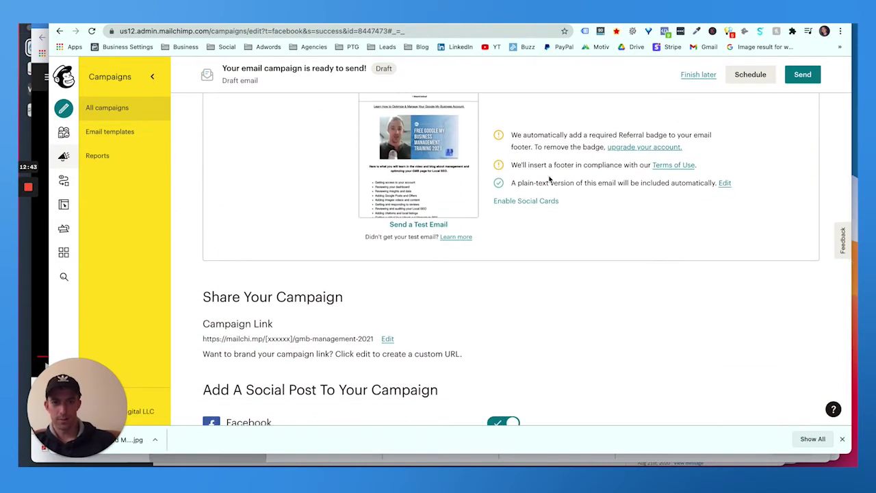
scroll(520, 209, "down", 9)
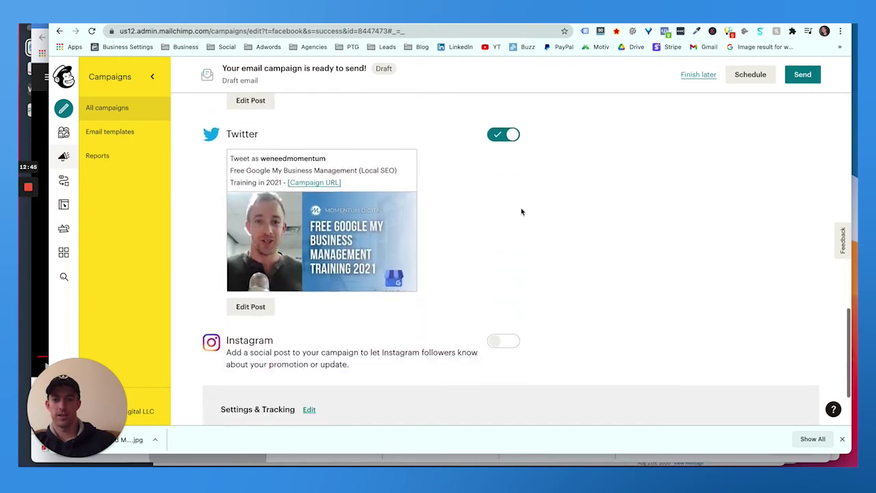
scroll(521, 212, "up", 9)
scroll(663, 163, "up", 8)
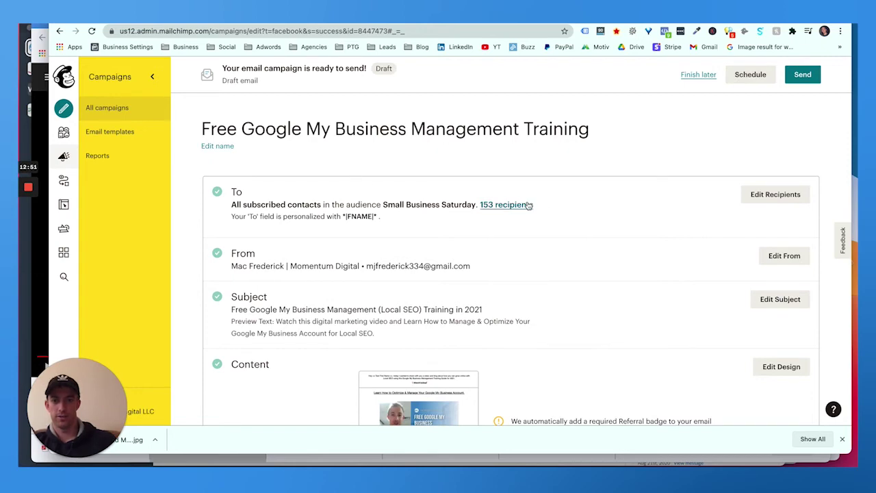
scroll(394, 250, "down", 10)
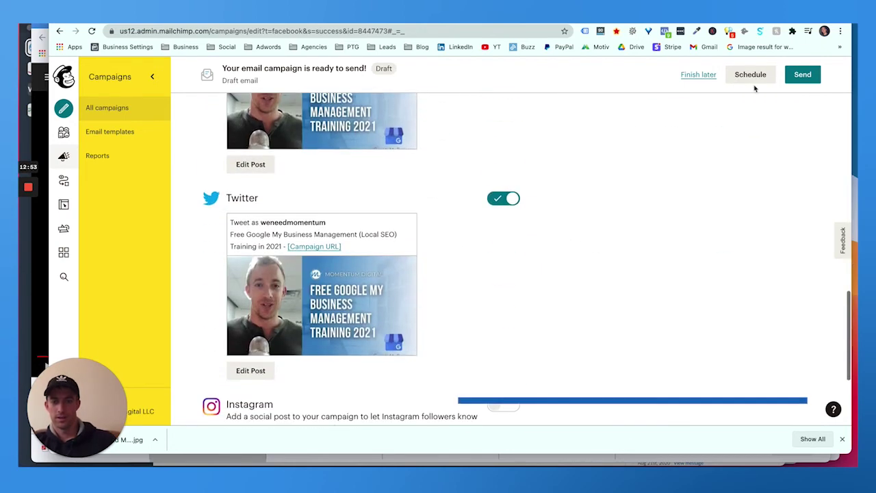
left_click(801, 75)
left_click(492, 290)
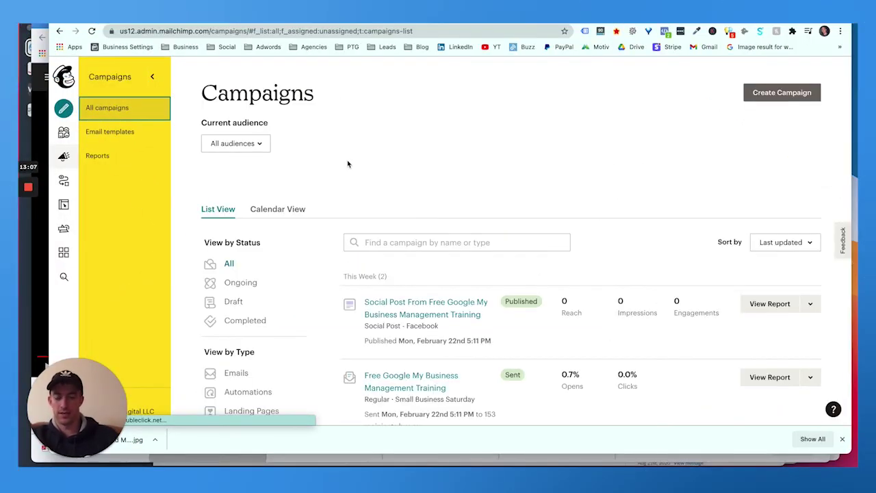
Scroll the campaigns list to check the sent training email's 1 open and 0 clicks.
scroll(348, 164, "down", 5)
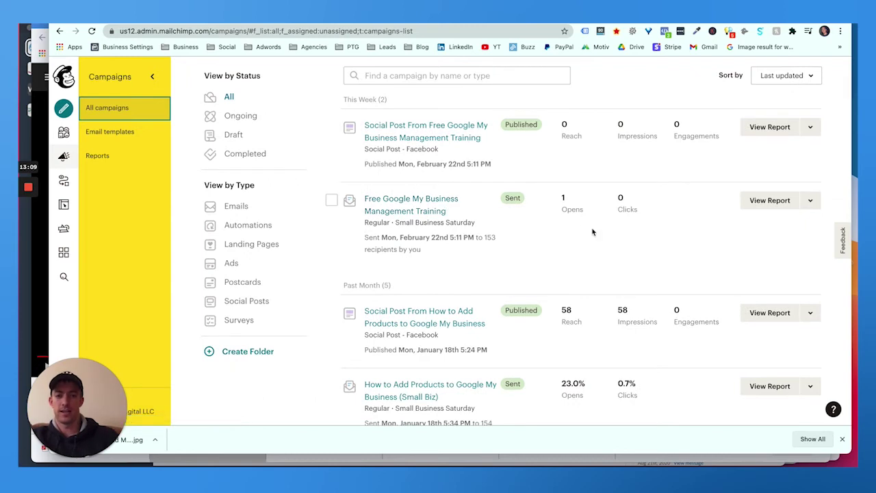
scroll(592, 232, "down", 2)
scroll(527, 288, "down", 1)
scroll(533, 280, "up", 5)
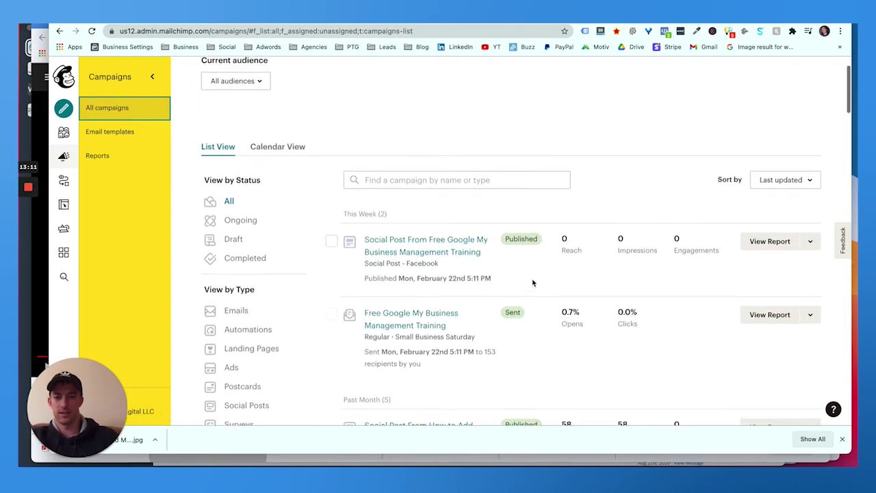
scroll(532, 283, "down", 1)
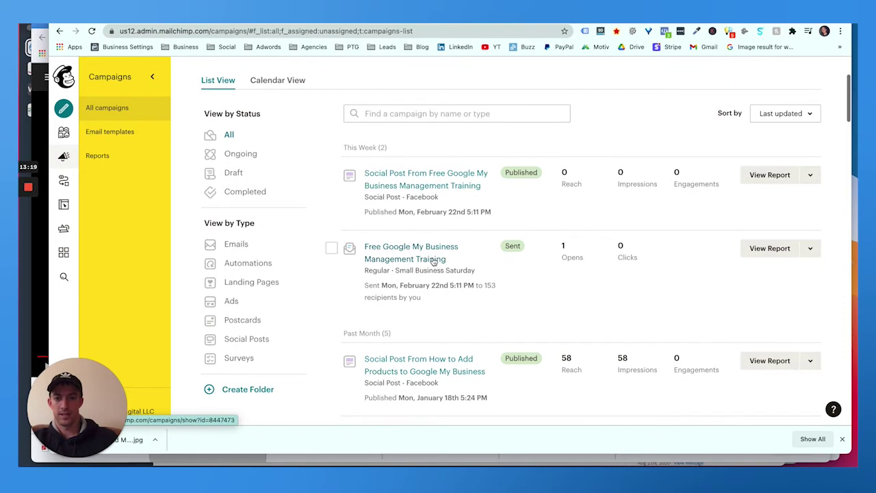
Replicate the sent training campaign and change the copy's '(copy 01)' name ending to '(potential)'.
left_click(811, 251)
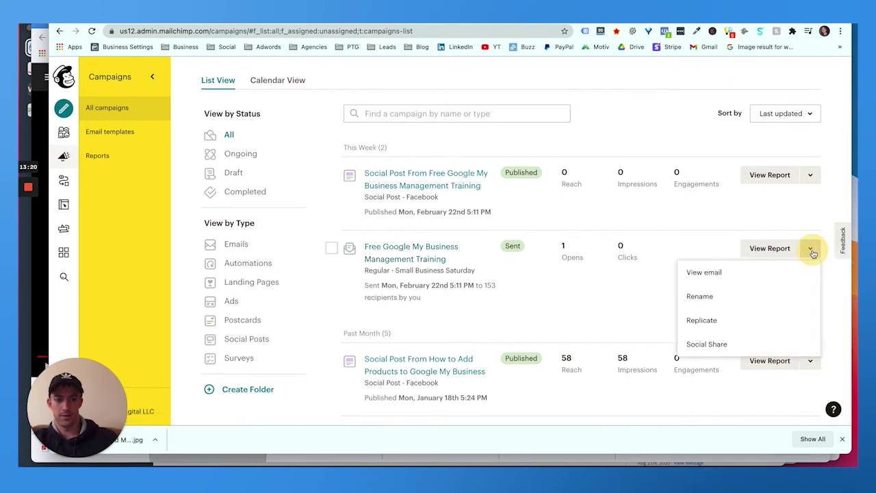
left_click(719, 319)
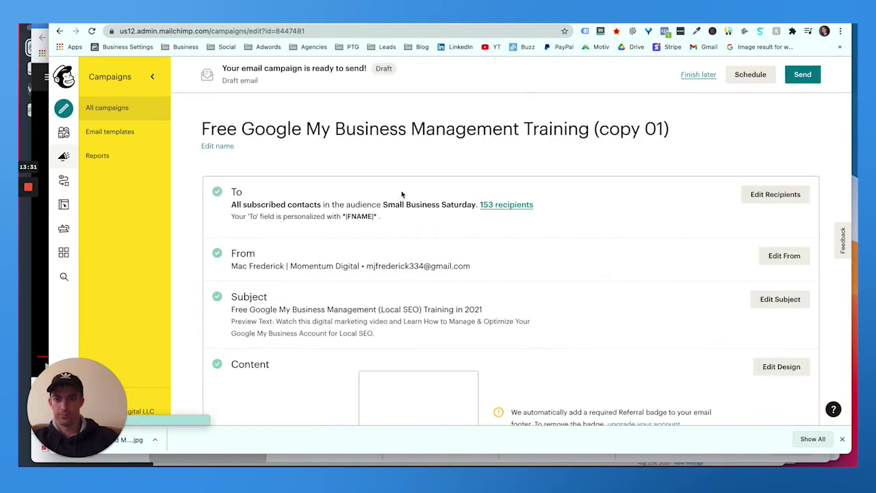
left_click(226, 146)
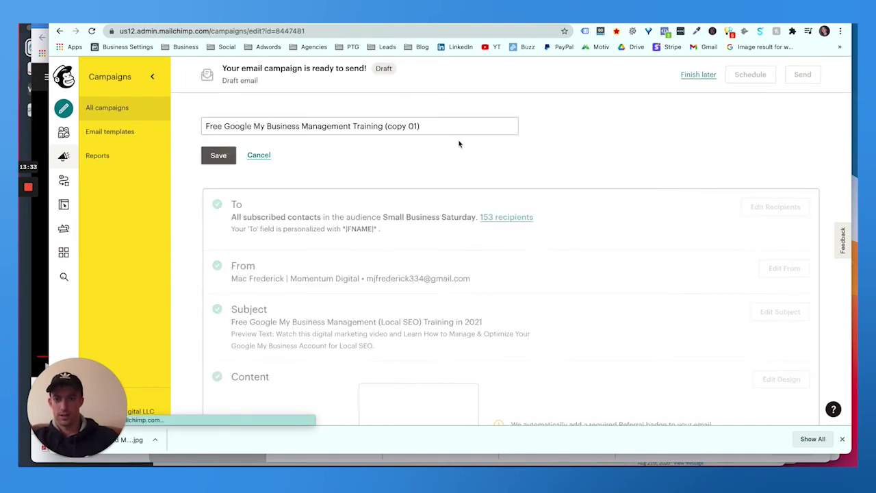
left_click(439, 128)
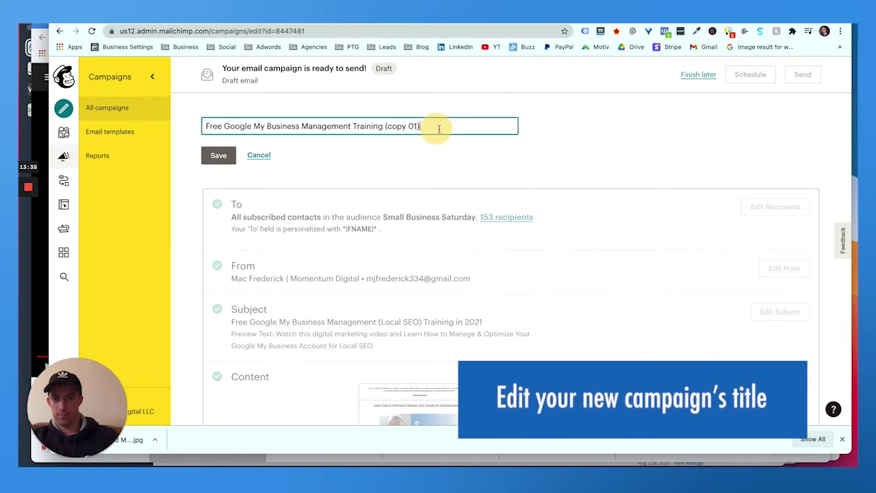
key("BackSpace")
key("BackSpace")
key("BackSpace")
key("BackSpace")
key("BackSpace")
type("potted")
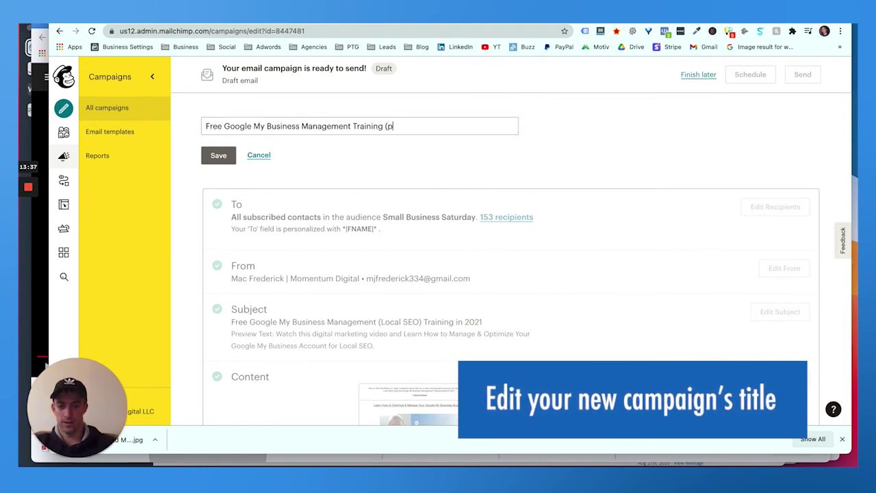
key("BackSpace")
key("BackSpace")
key("BackSpace")
type("ential)")
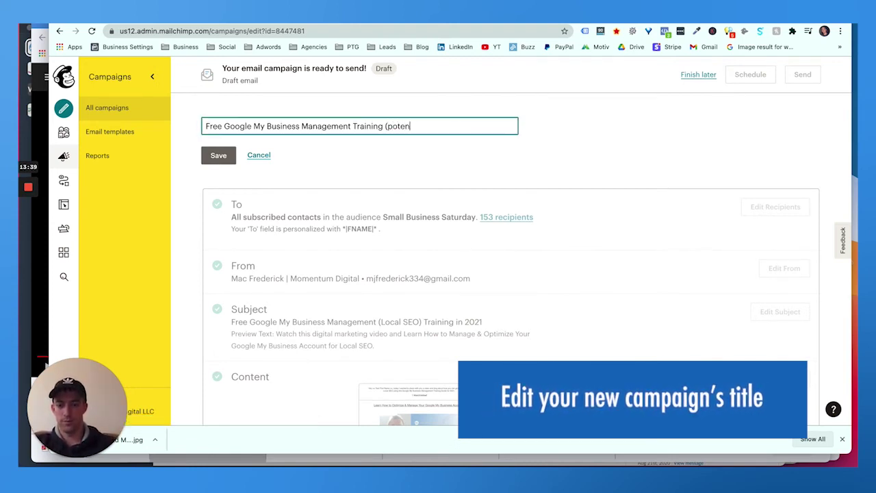
left_click(216, 155)
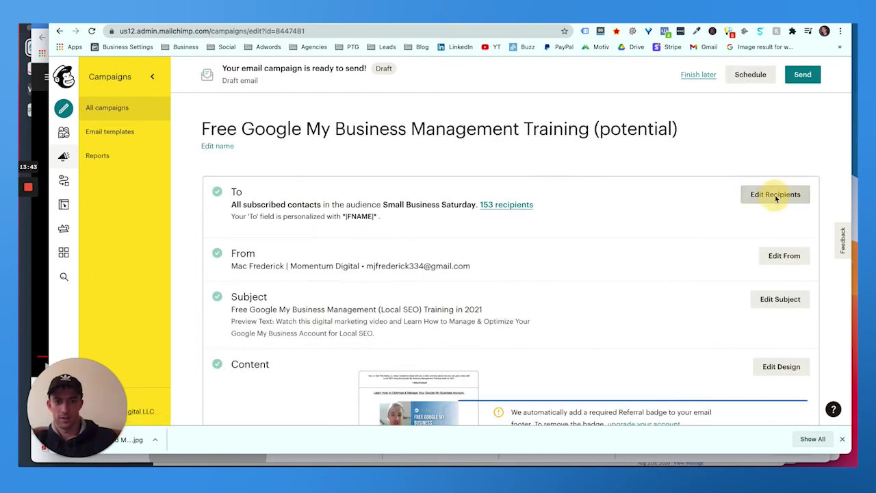
Set the recipients to the Potential Clients (General) audience with *|FNAME|* in the To field.
left_click(773, 195)
left_click(354, 241)
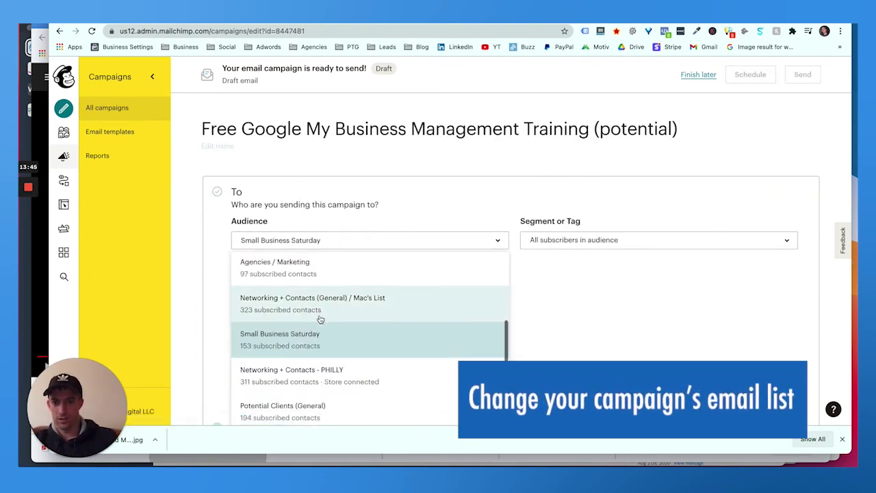
scroll(315, 342, "down", 2)
left_click(291, 368)
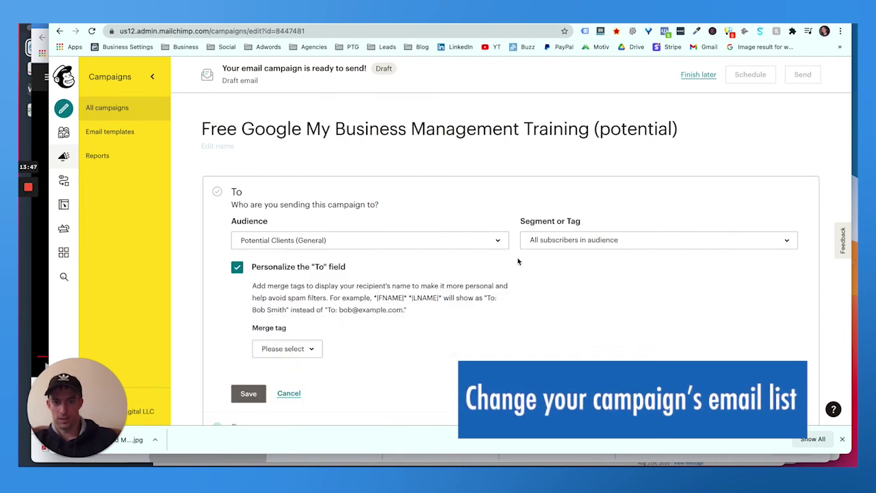
left_click(287, 348)
left_click(284, 305)
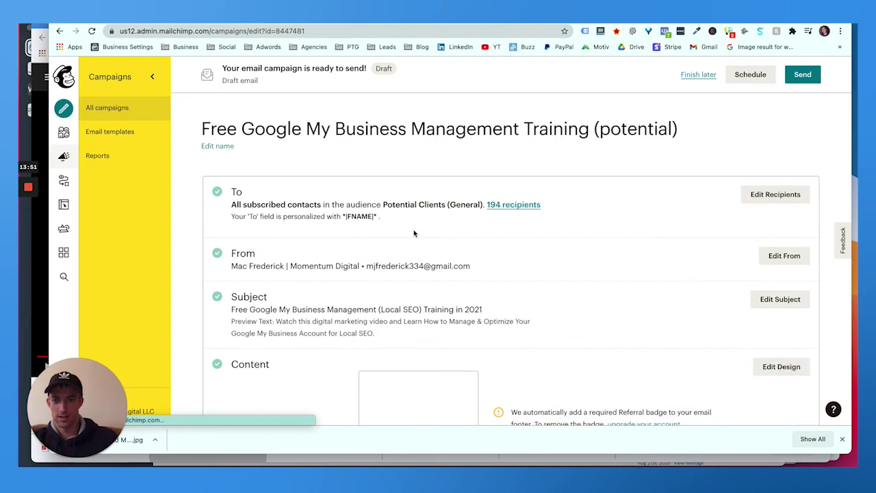
Turn off the Twitter social post on the (potential) copy.
scroll(413, 233, "down", 3)
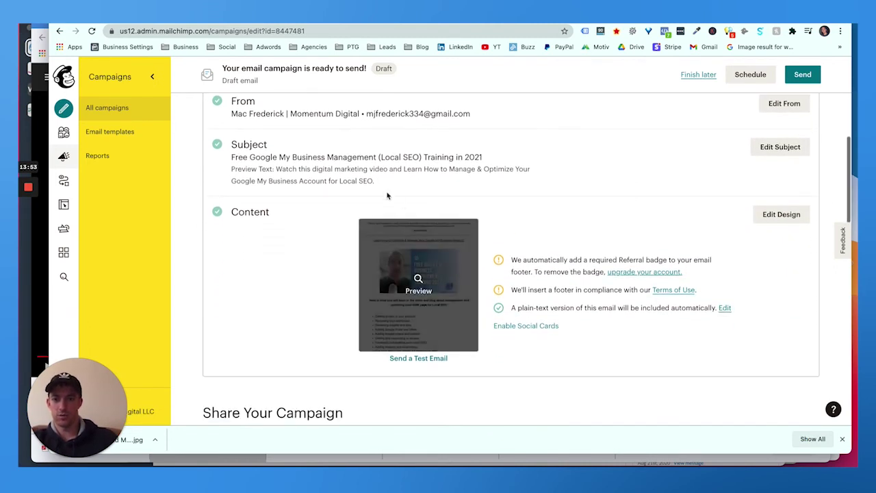
scroll(386, 195, "down", 5)
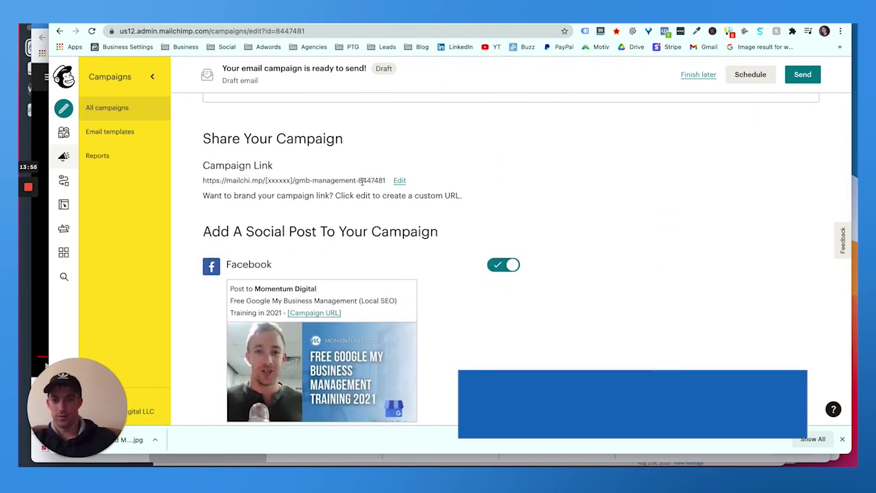
scroll(367, 191, "down", 1)
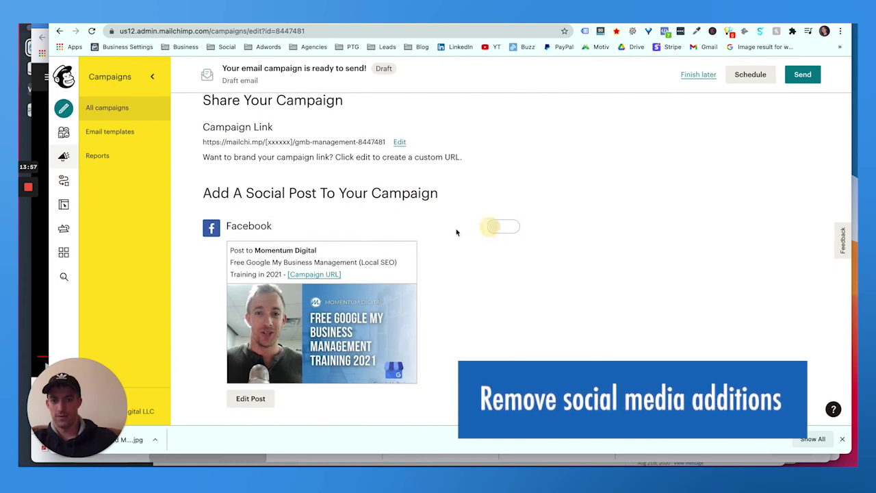
scroll(473, 228, "down", 1)
left_click(512, 222)
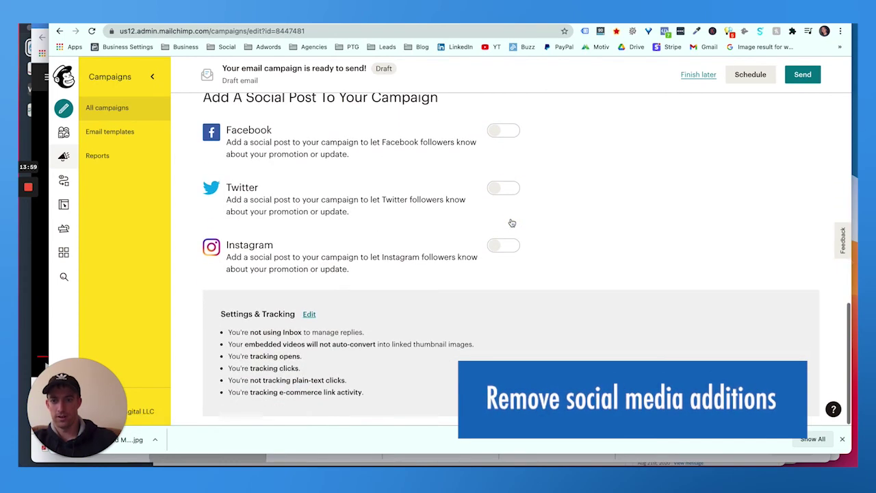
scroll(520, 225, "up", 10)
Send the (potential) campaign now to Potential Clients and confirm it shows as Sending in All campaigns.
left_click(809, 78)
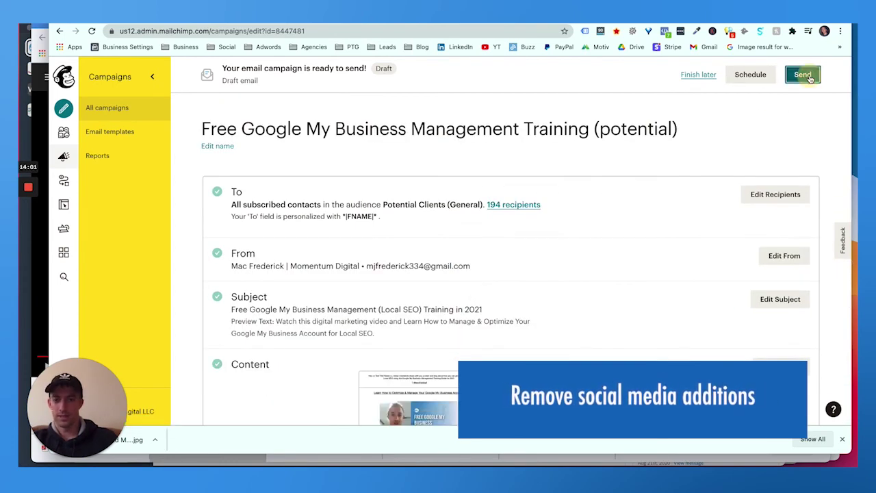
left_click(488, 292)
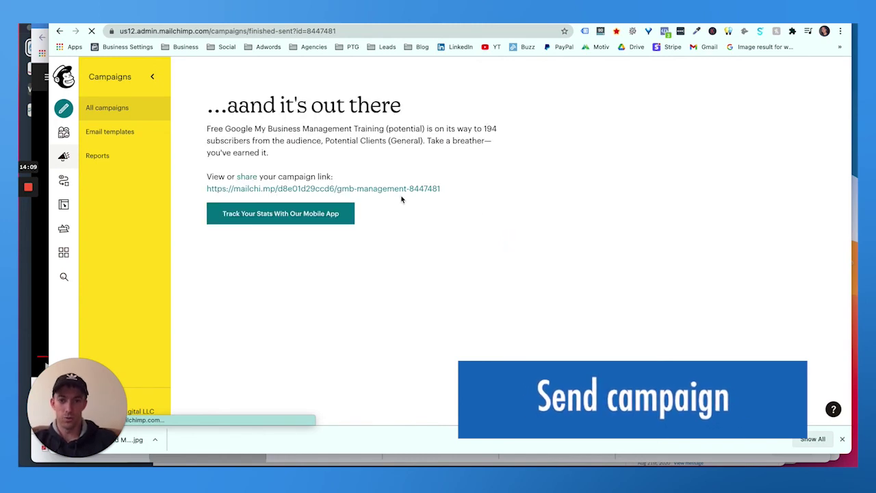
left_click(120, 109)
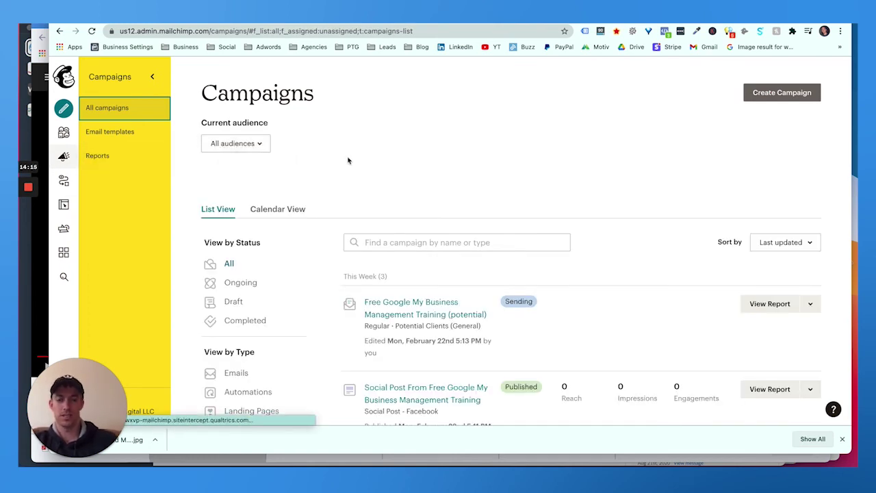
scroll(348, 161, "down", 3)
scroll(347, 156, "down", 3)
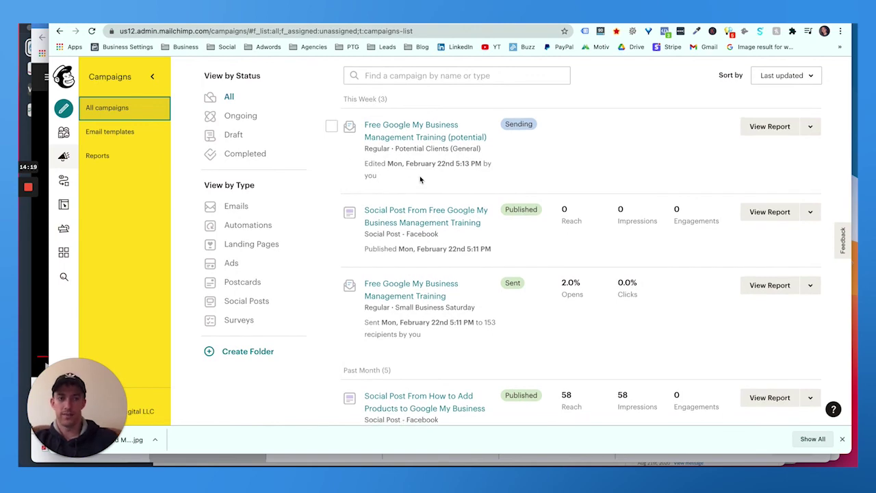
key("ctrl+Tab")
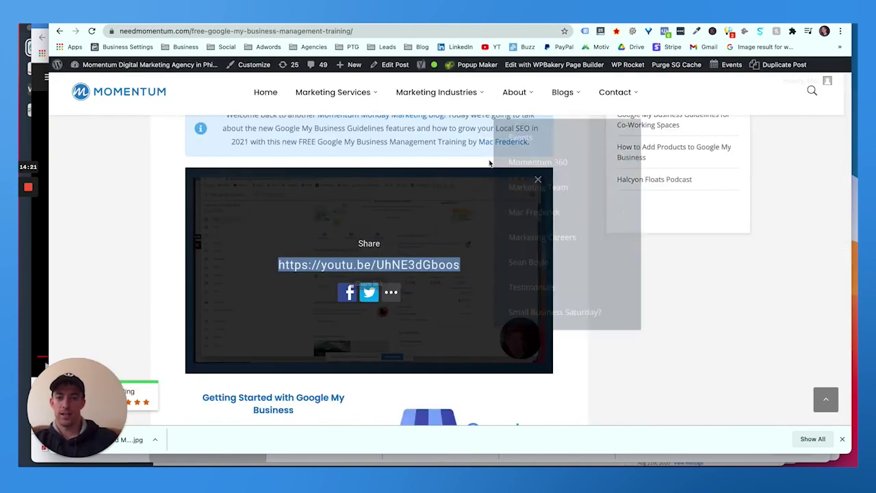
scroll(587, 354, "up", 5)
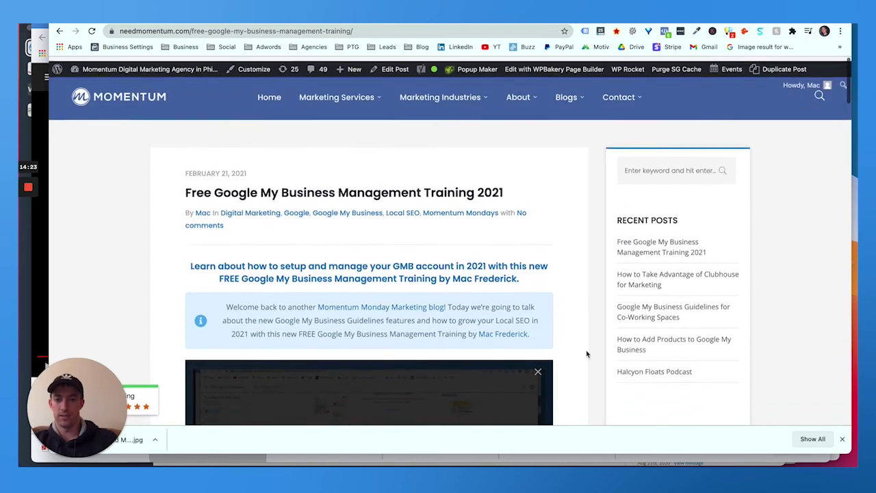
scroll(374, 213, "down", 10)
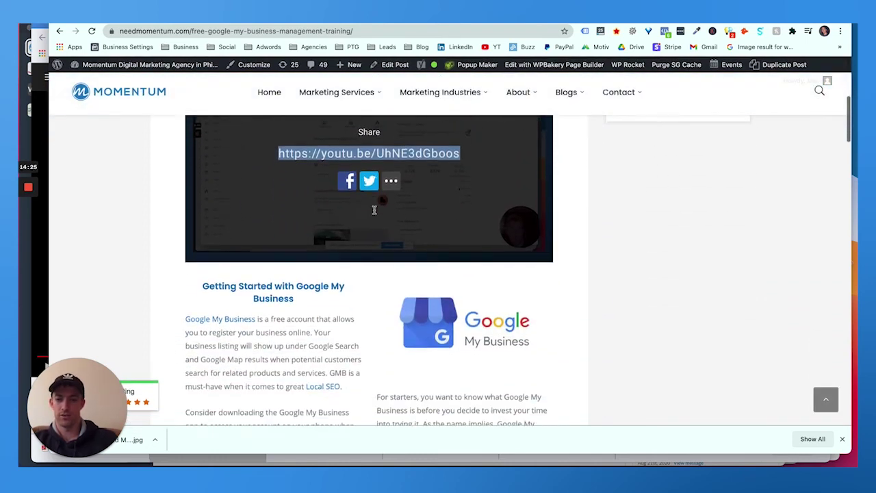
scroll(375, 213, "down", 10)
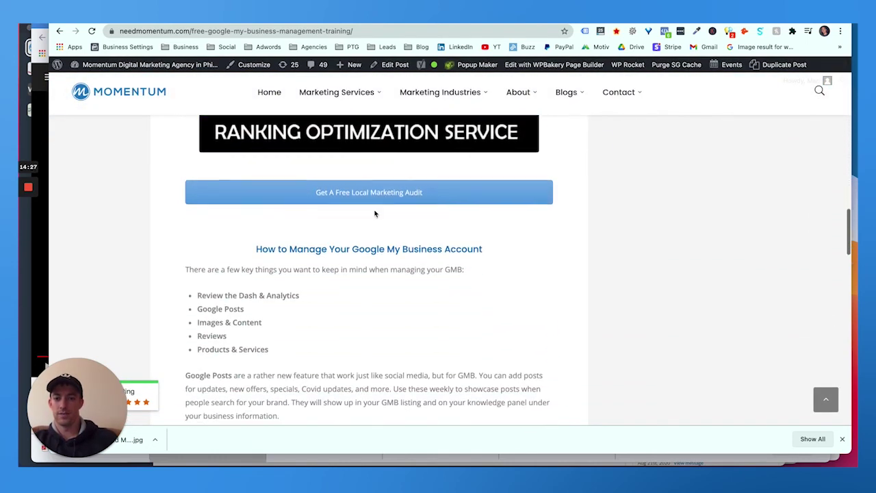
scroll(375, 212, "down", 10)
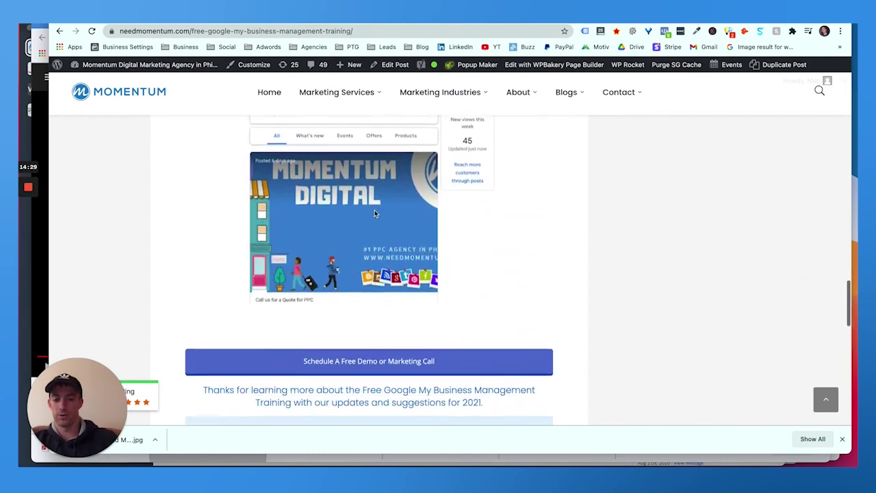
scroll(374, 214, "up", 20)
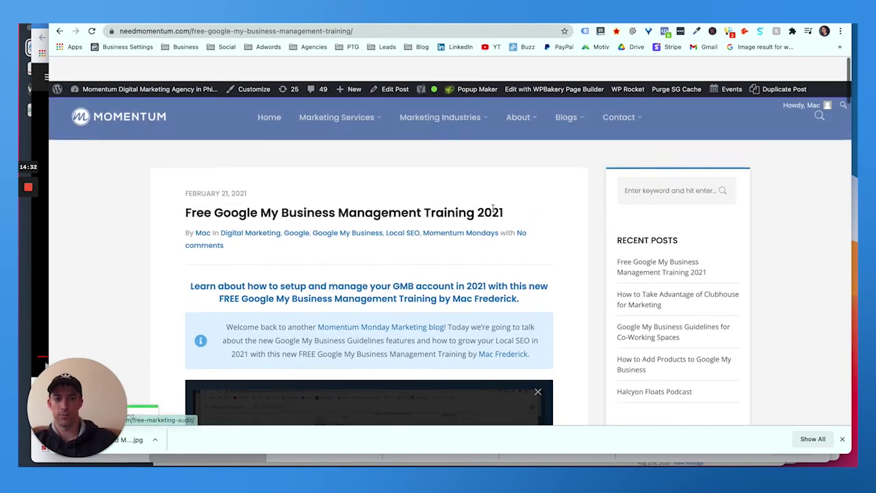
mouse_move(566, 93)
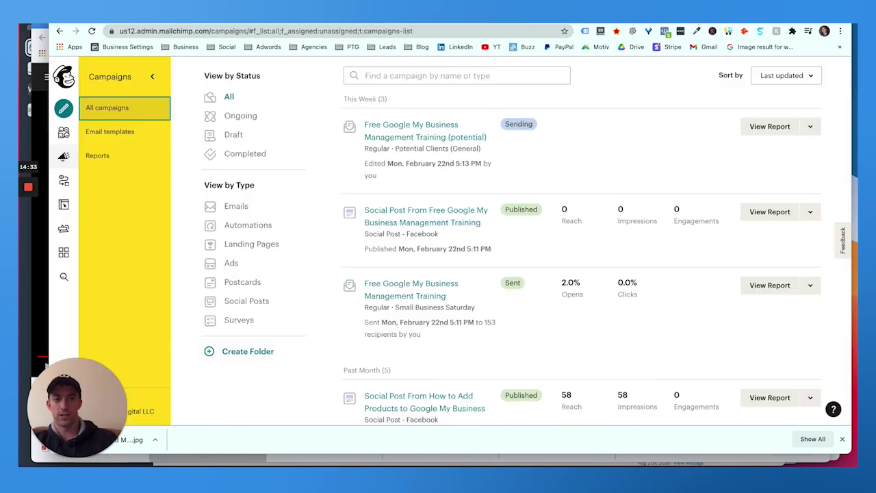